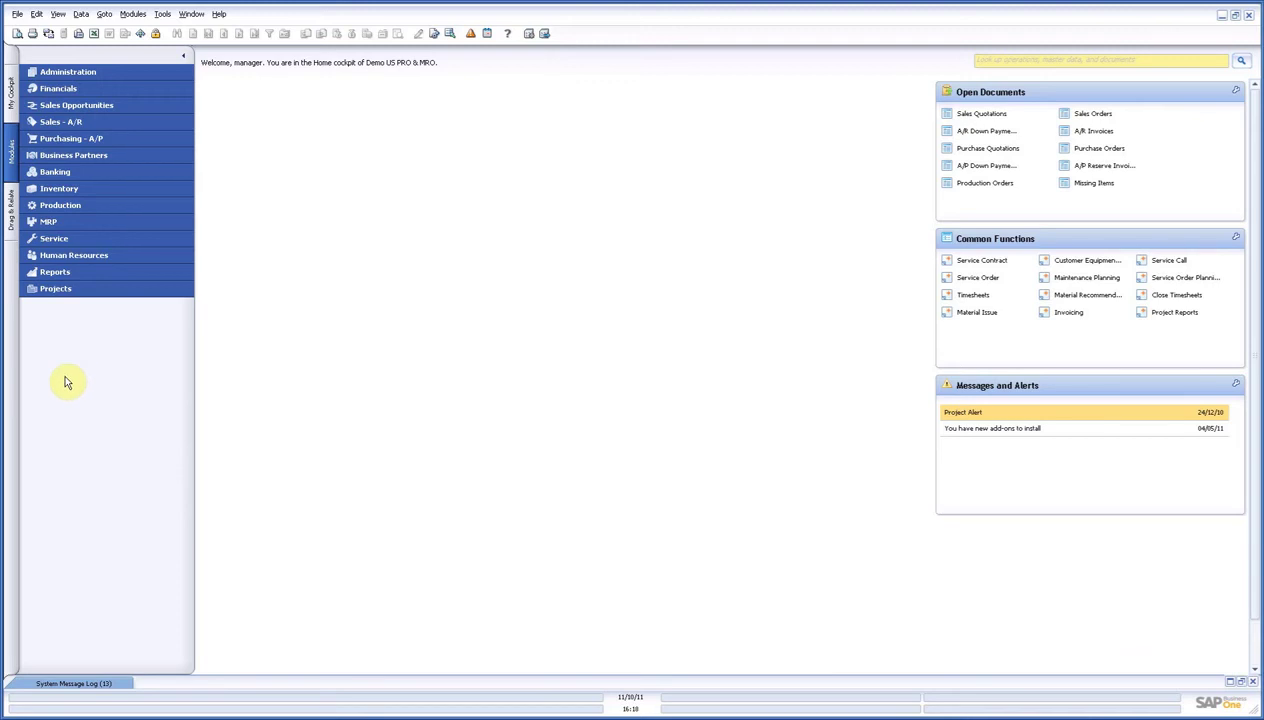
Open the projects Master Planning board and maximize its window
click(95, 297)
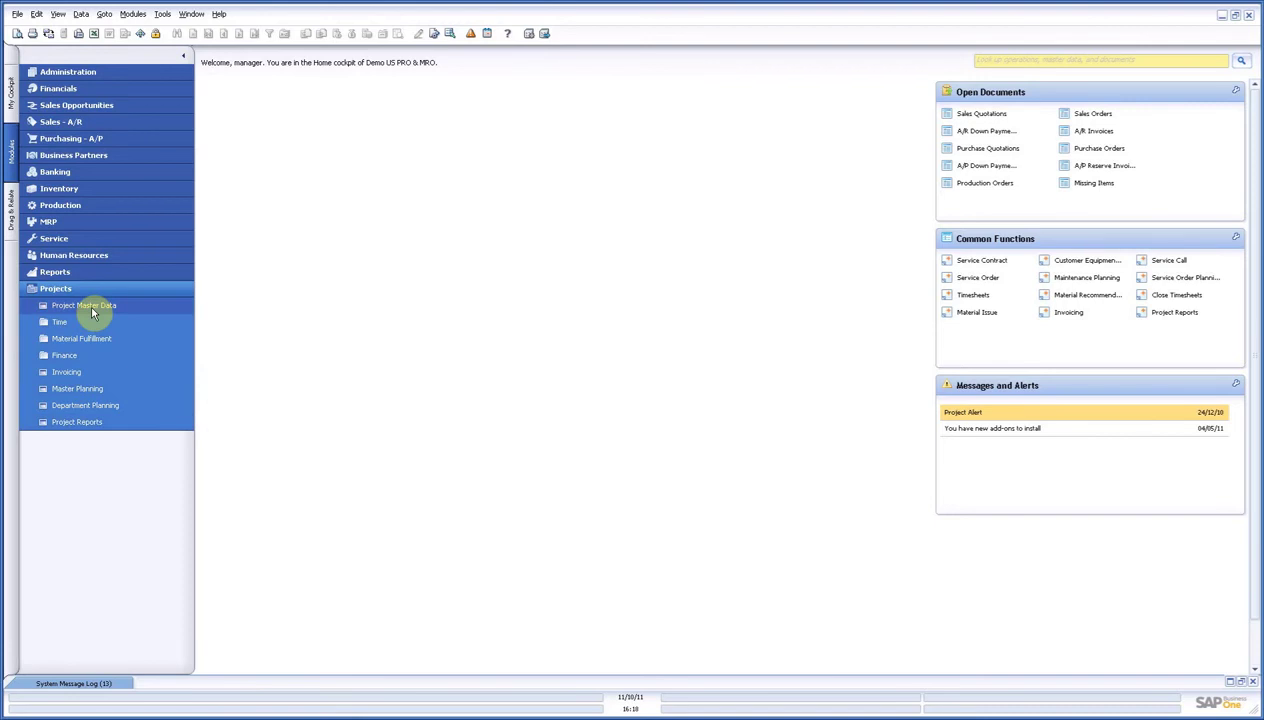
click(98, 388)
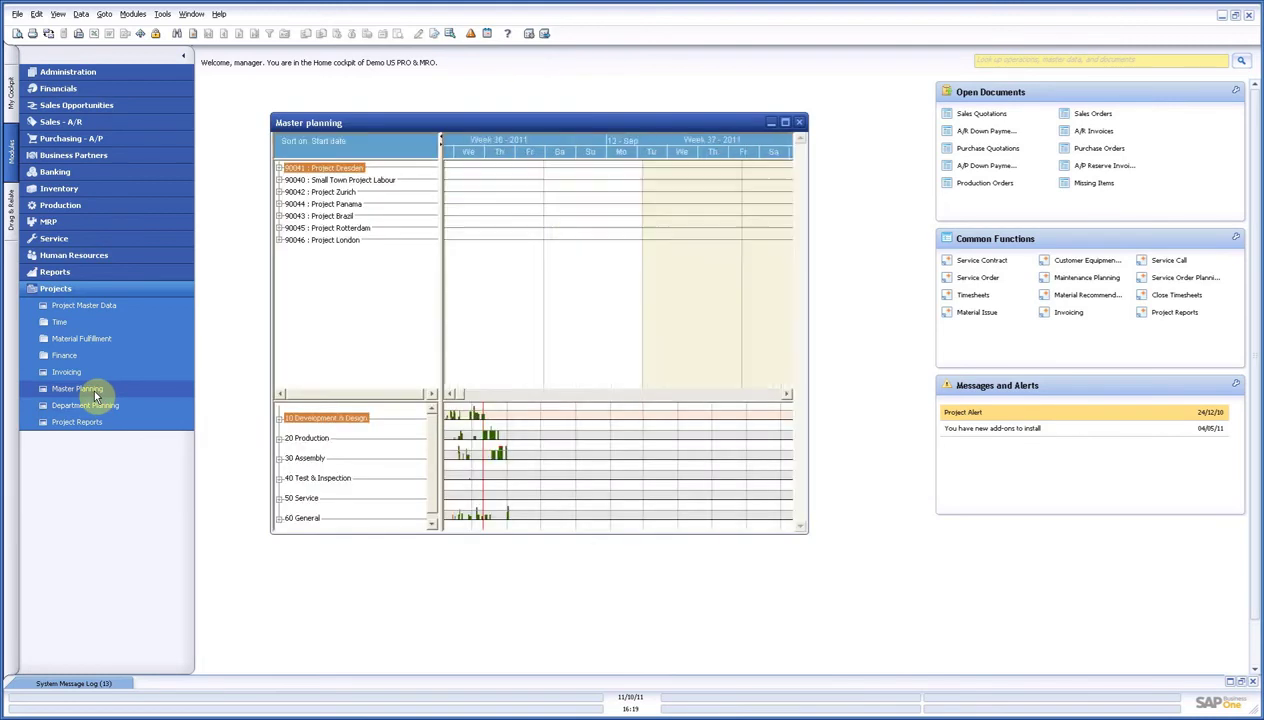
click(785, 124)
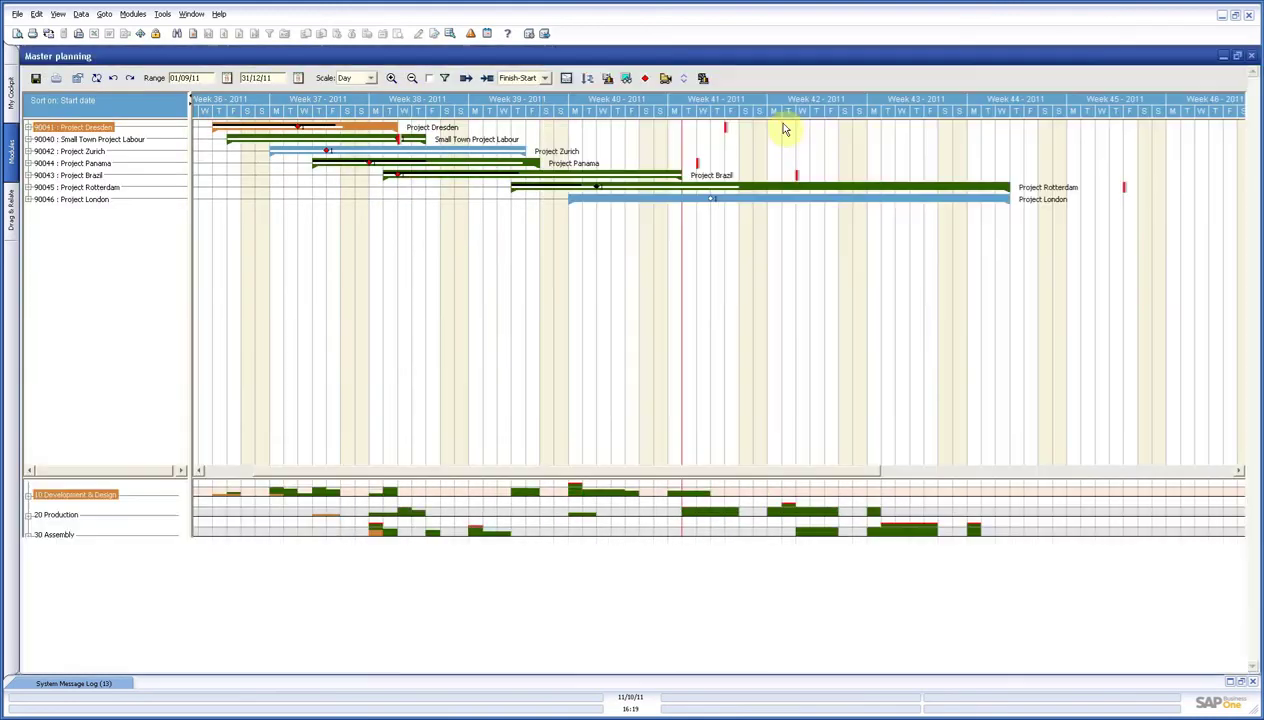
Expand all activities under project 90046, Project London, in the planning
click(89, 200)
right_click(91, 200)
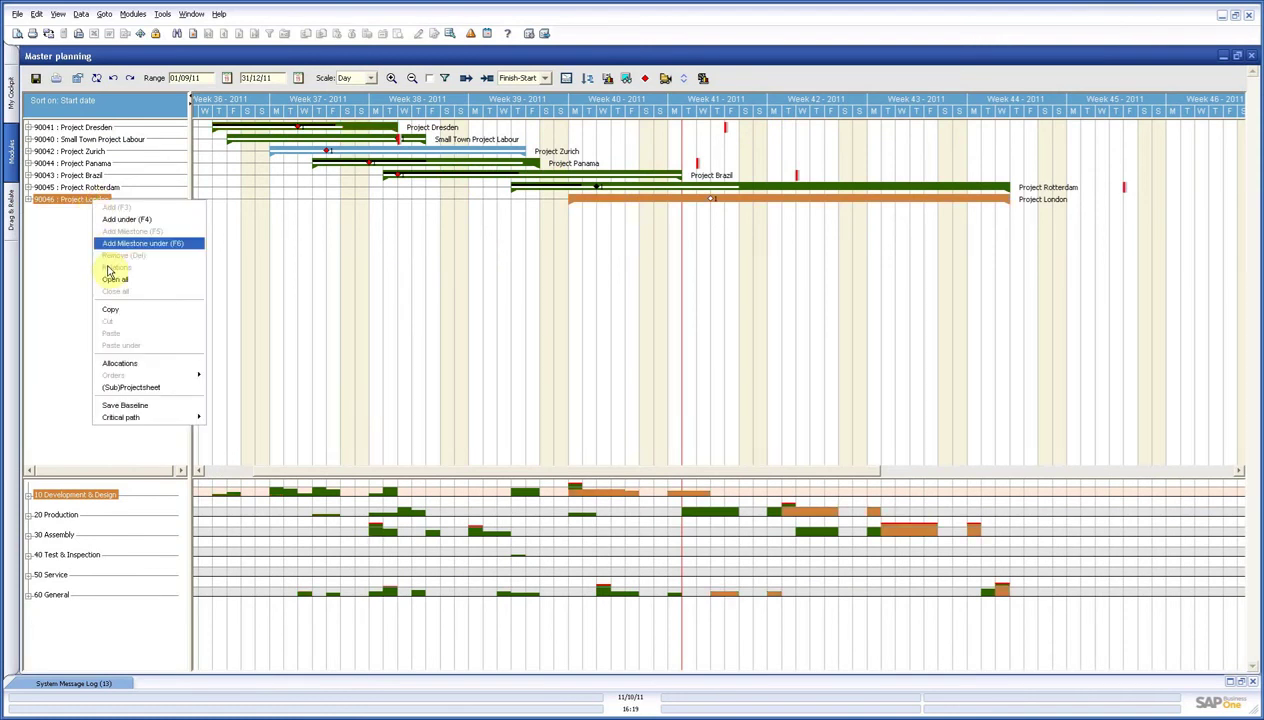
click(112, 280)
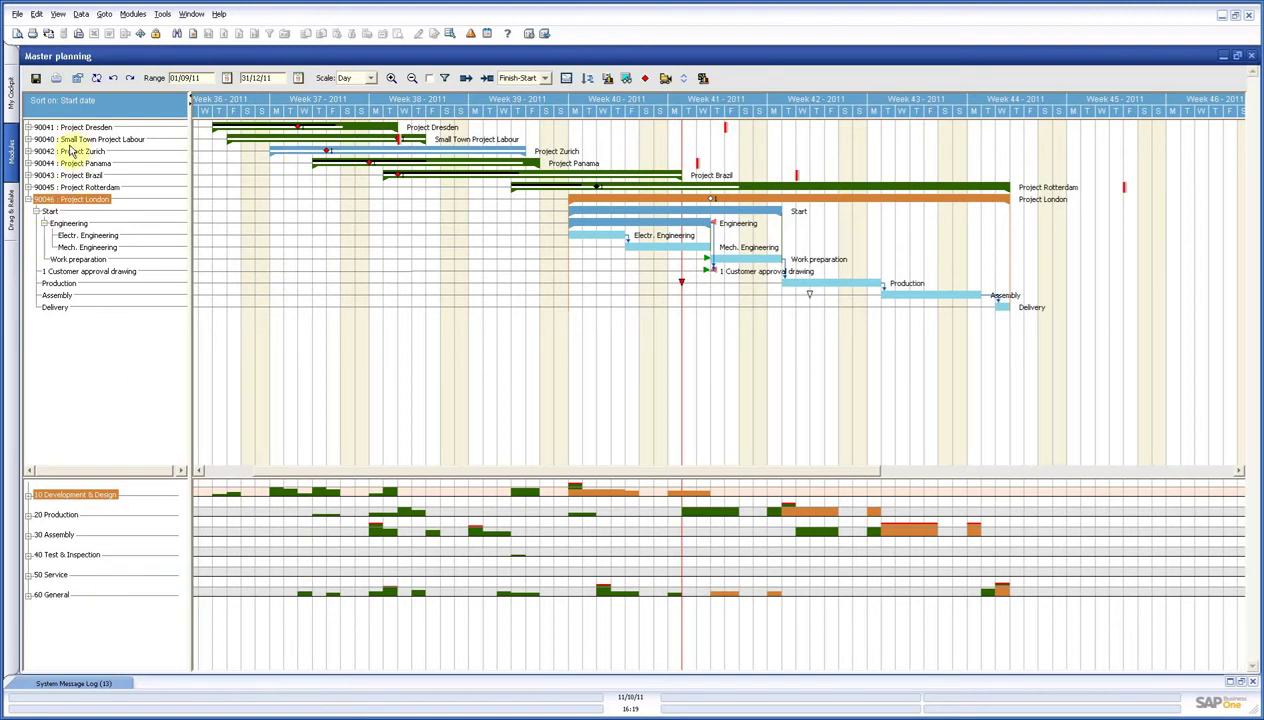
mouse_move(72, 145)
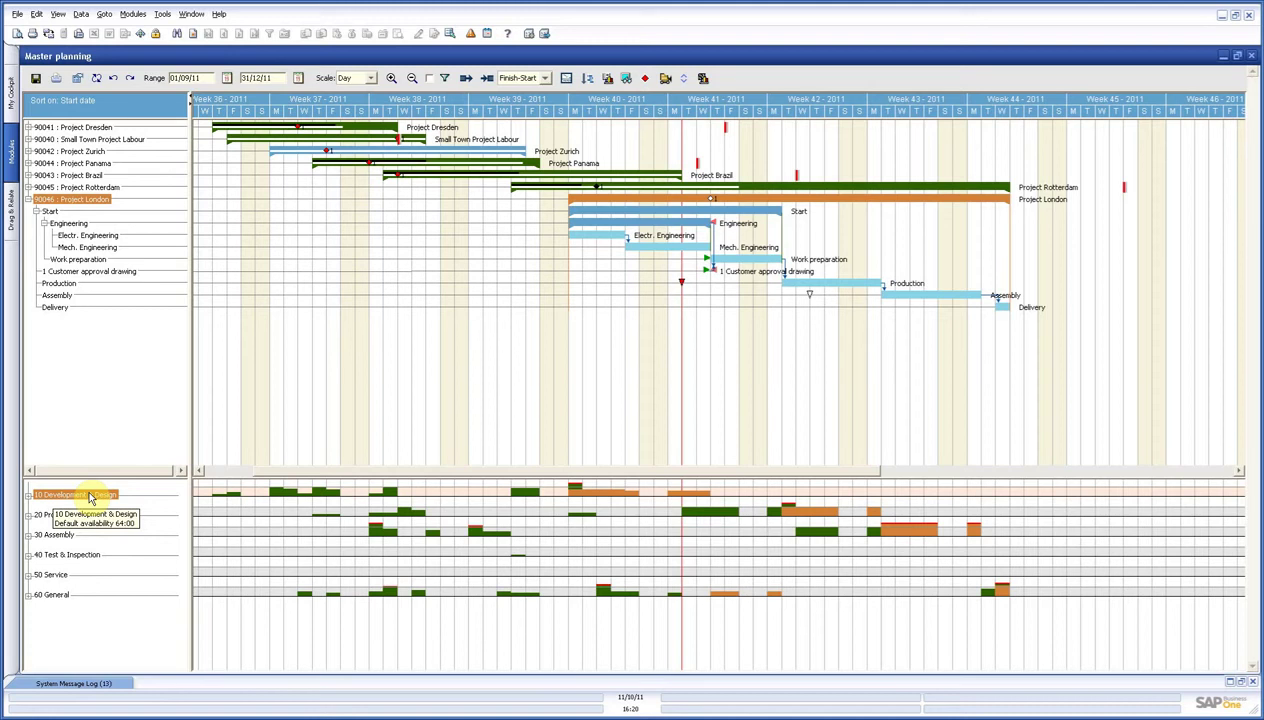
Examine the employees and default availability of the 10 Development & Design department
click(28, 495)
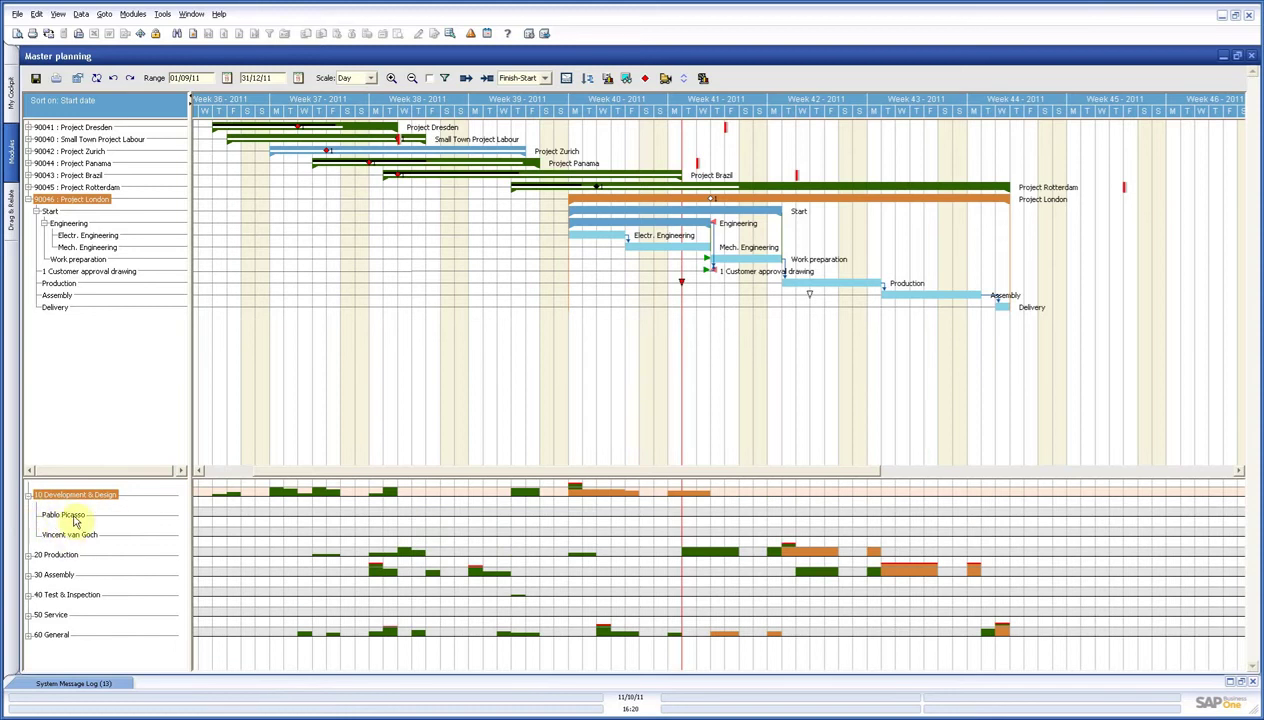
mouse_move(74, 521)
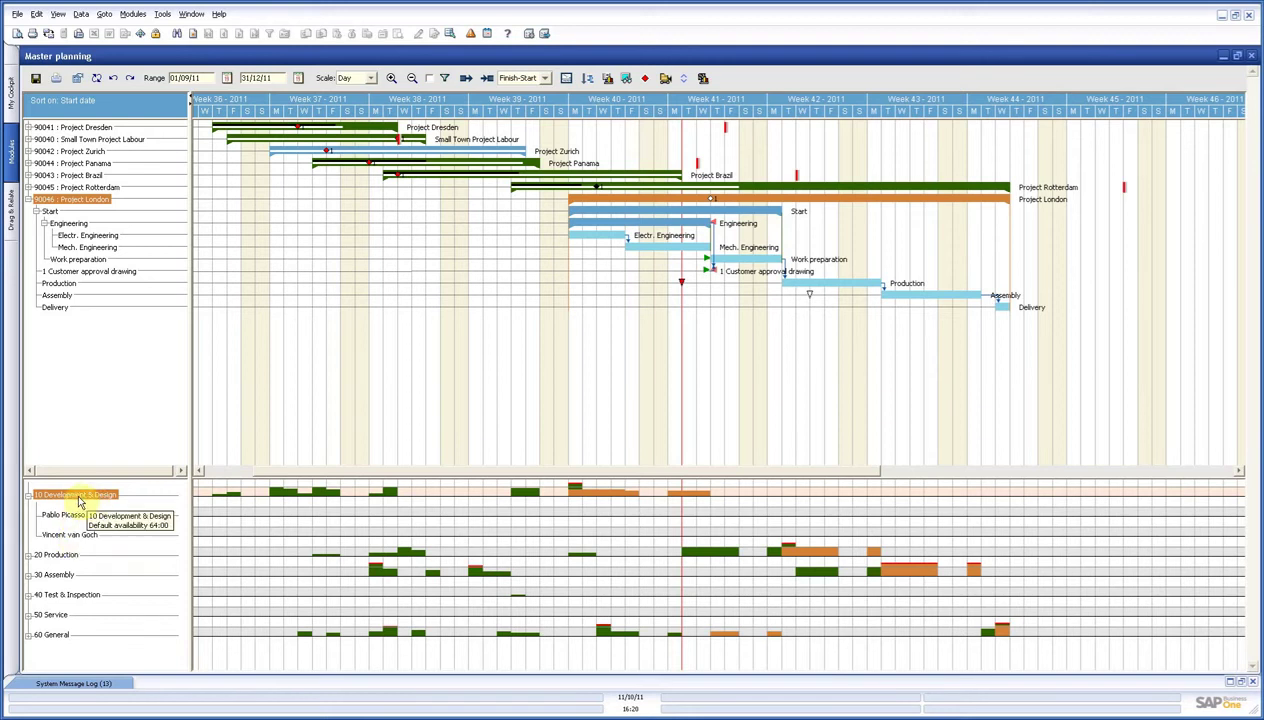
click(28, 494)
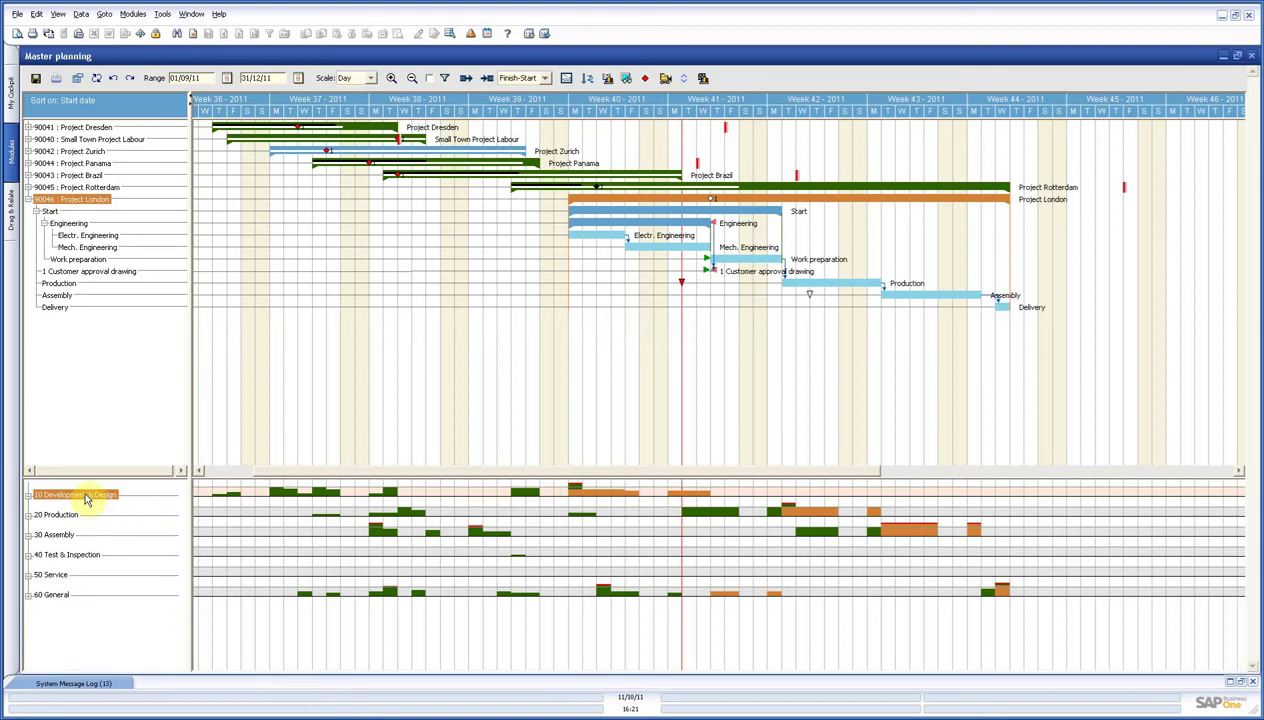
mouse_move(87, 499)
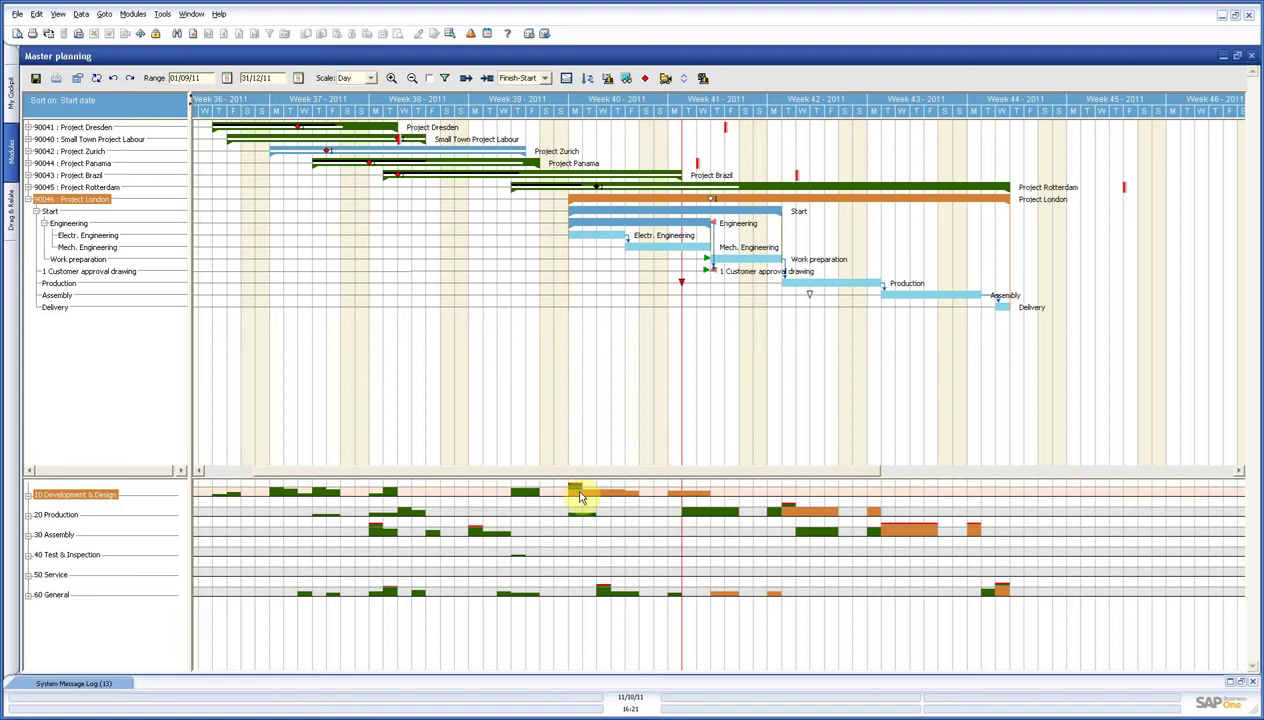
Shift Project London's Electr. Engineering activity to the start of week 41 and on to the start of week 42
click(595, 235)
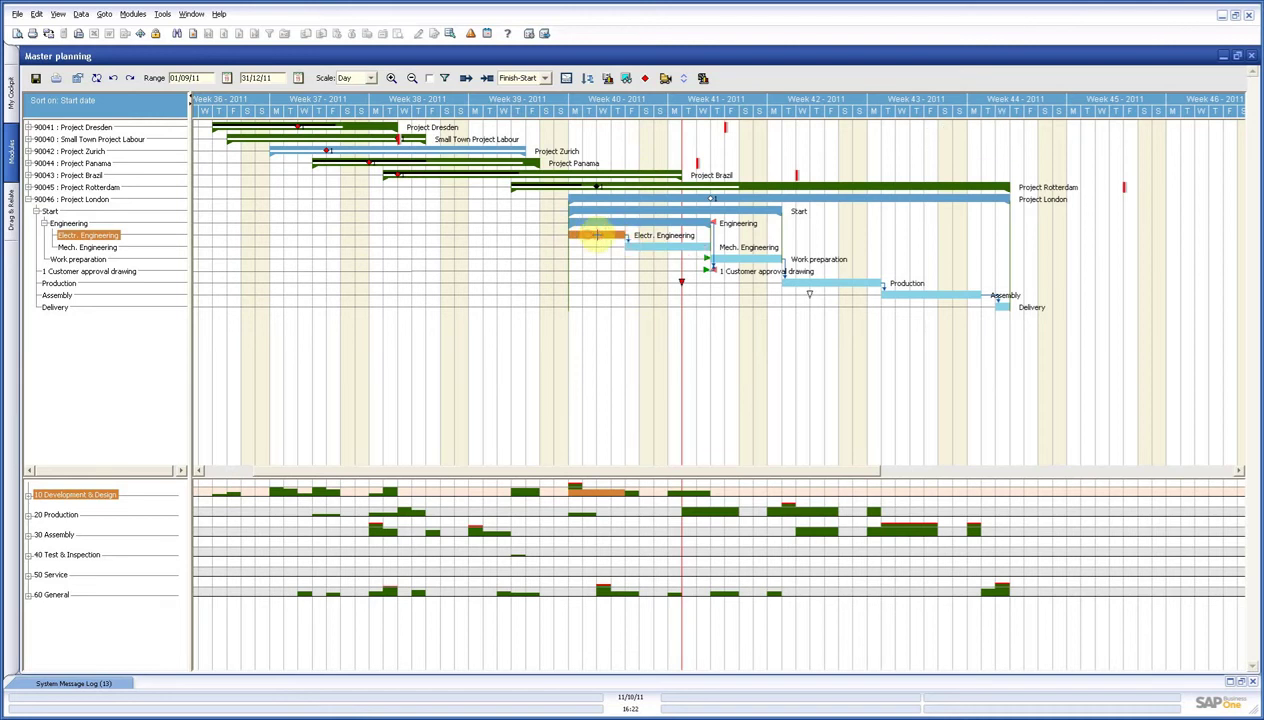
drag(597, 236, 669, 238)
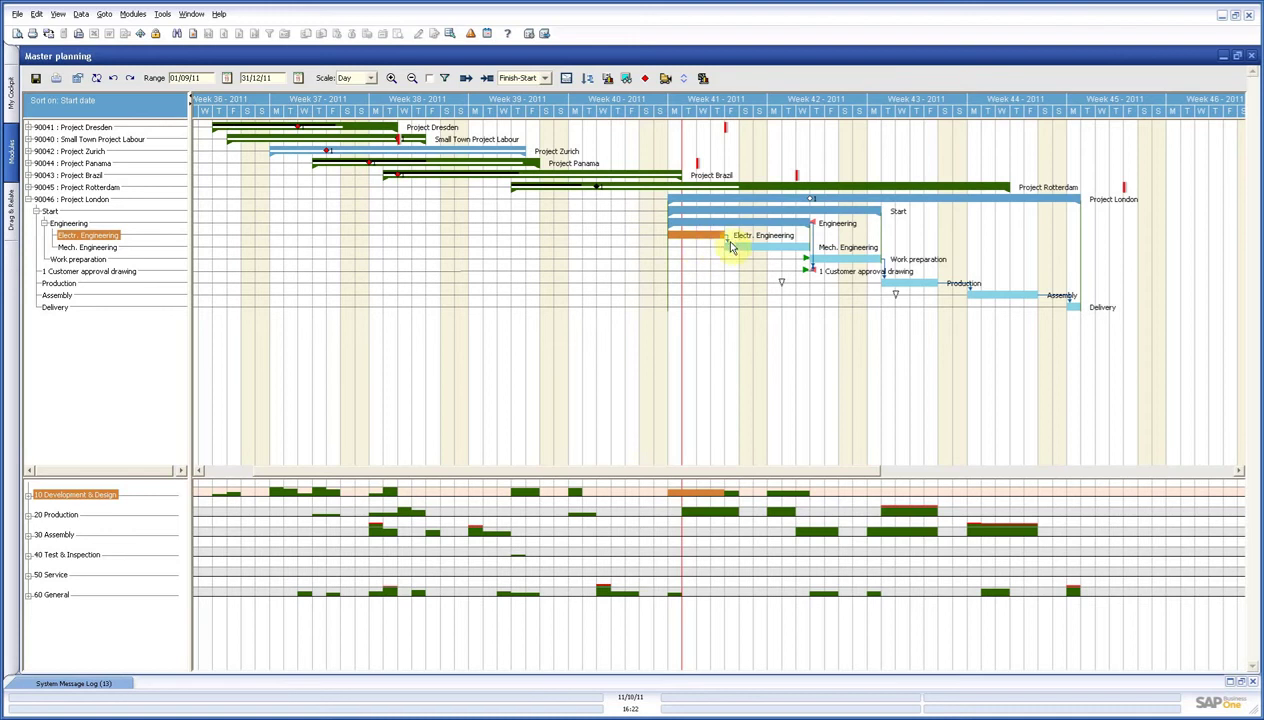
mouse_move(715, 242)
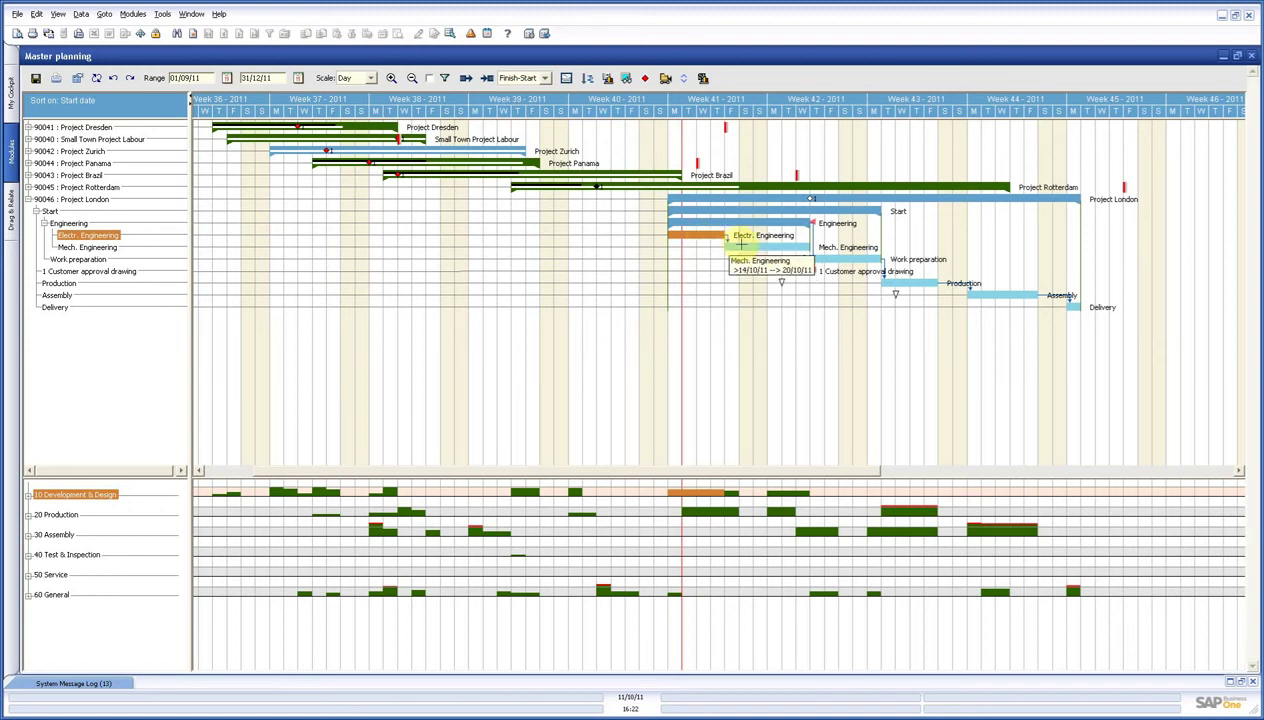
drag(690, 240, 775, 229)
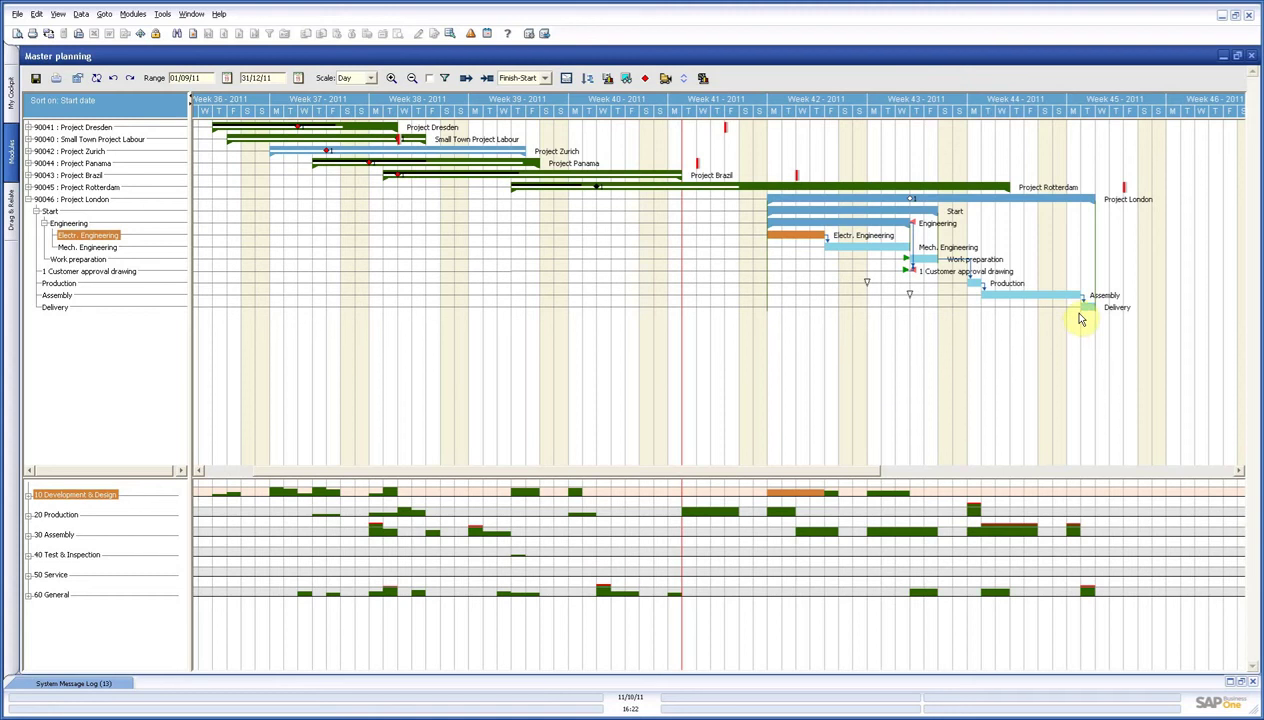
Move Project London's Delivery back to Tuesday of week 43 and its Work preparation to Tuesday of week 42
drag(1088, 306, 890, 309)
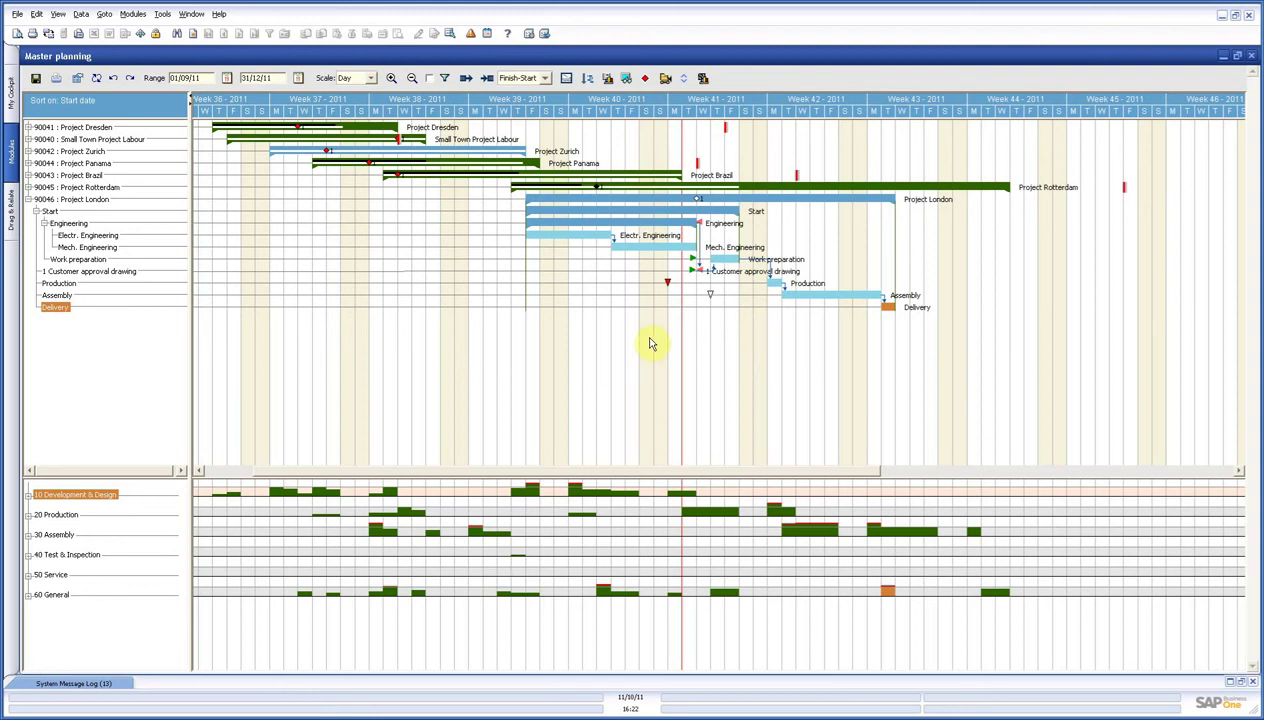
drag(728, 259, 838, 260)
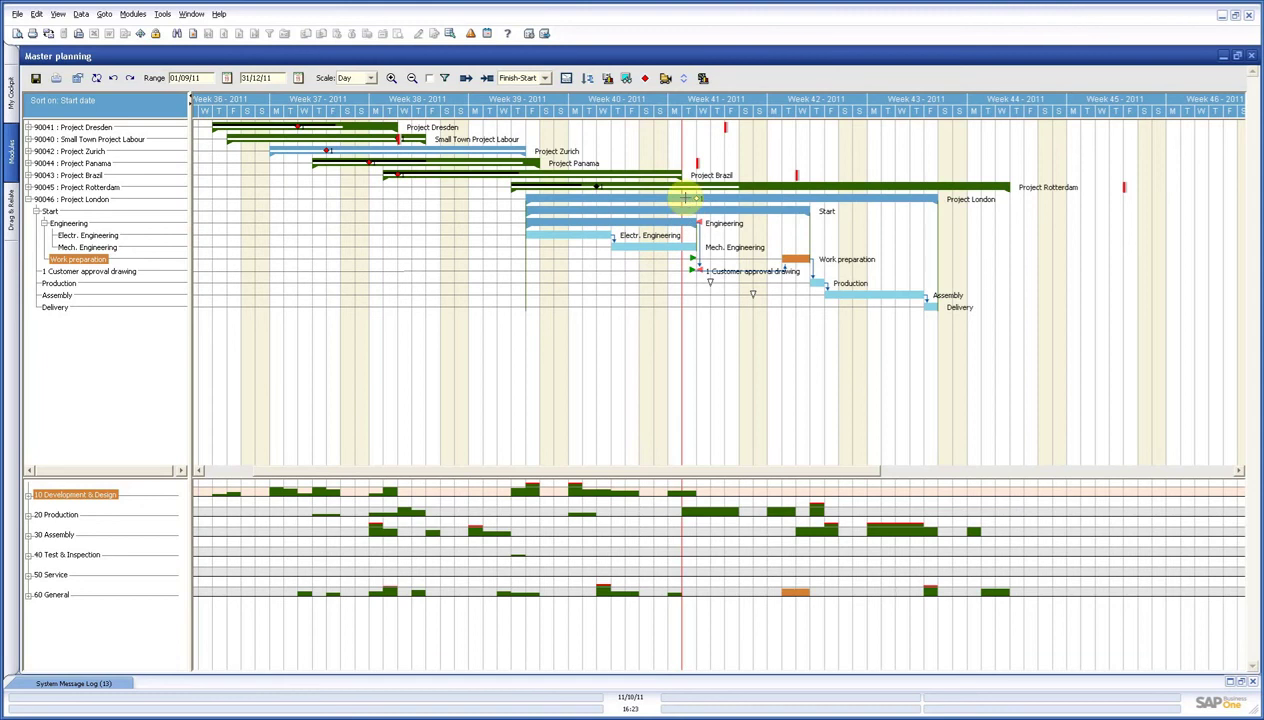
click(676, 198)
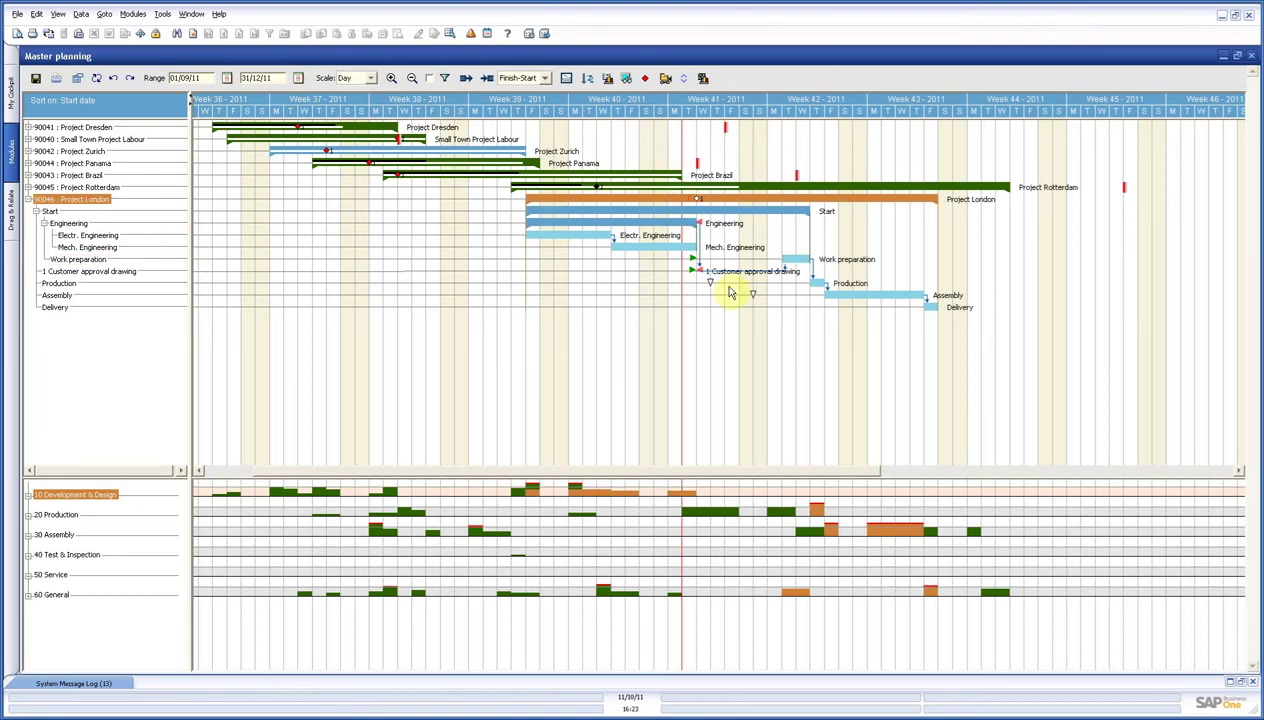
Move Electr. Engineering to the start of week 41 and check the department load of Production and Assembly
click(555, 236)
drag(555, 236, 714, 242)
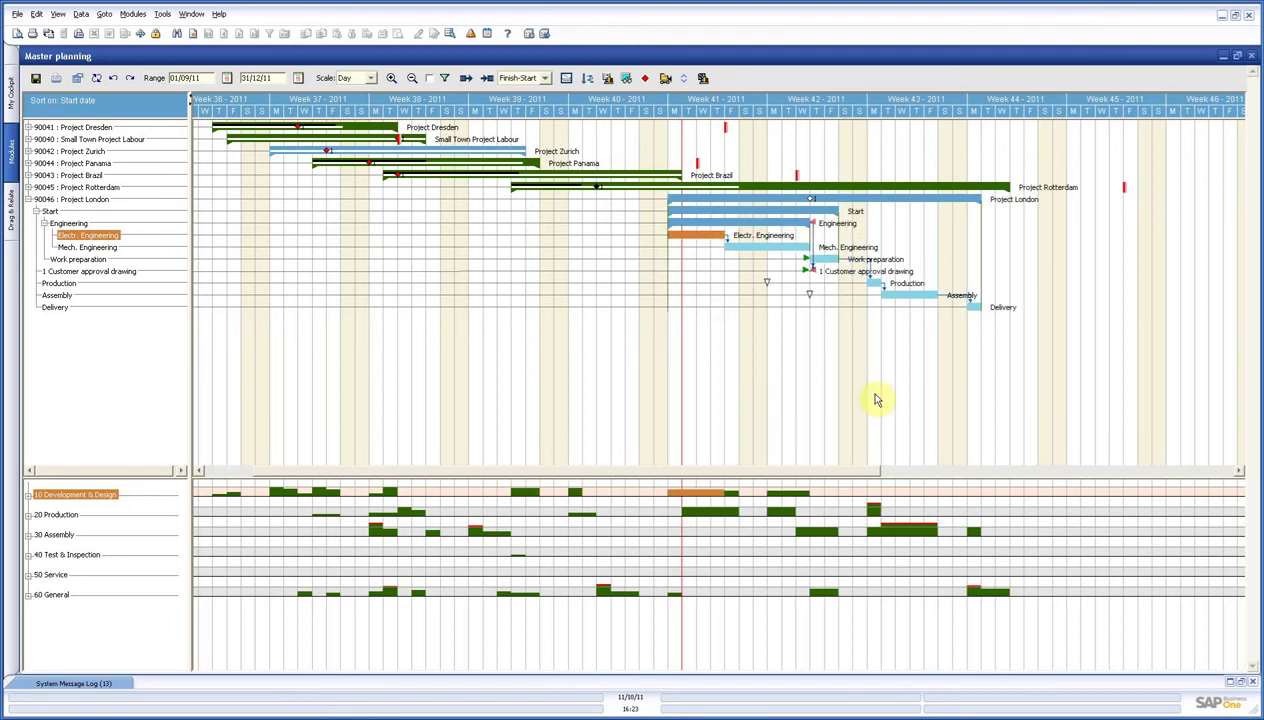
click(866, 284)
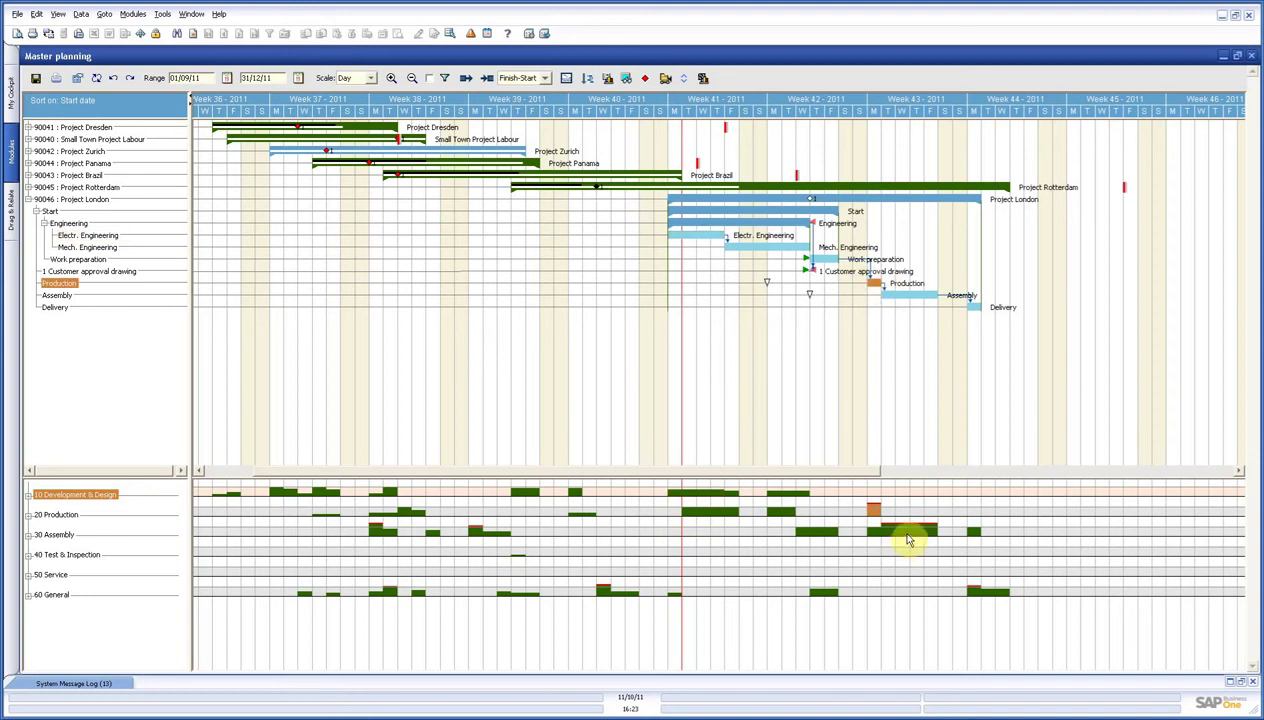
click(897, 293)
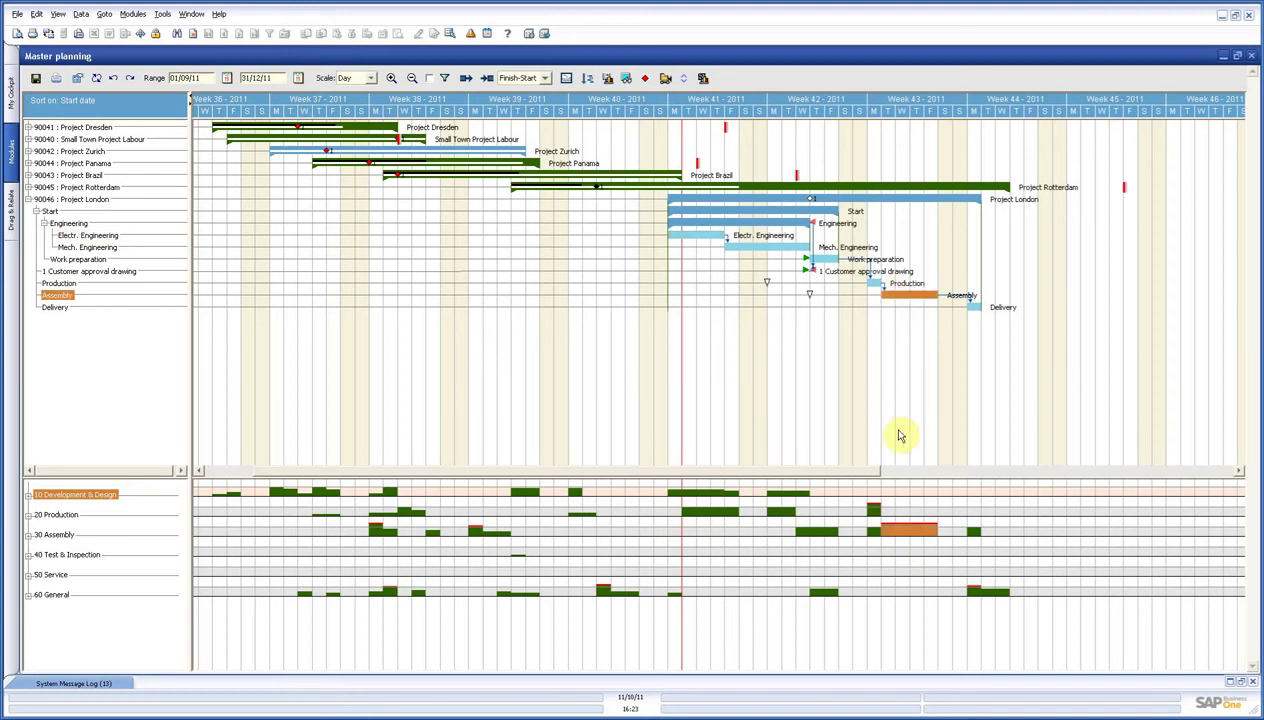
Lengthen Project London's Production activity so that it runs from Monday through Friday of week 43
click(875, 284)
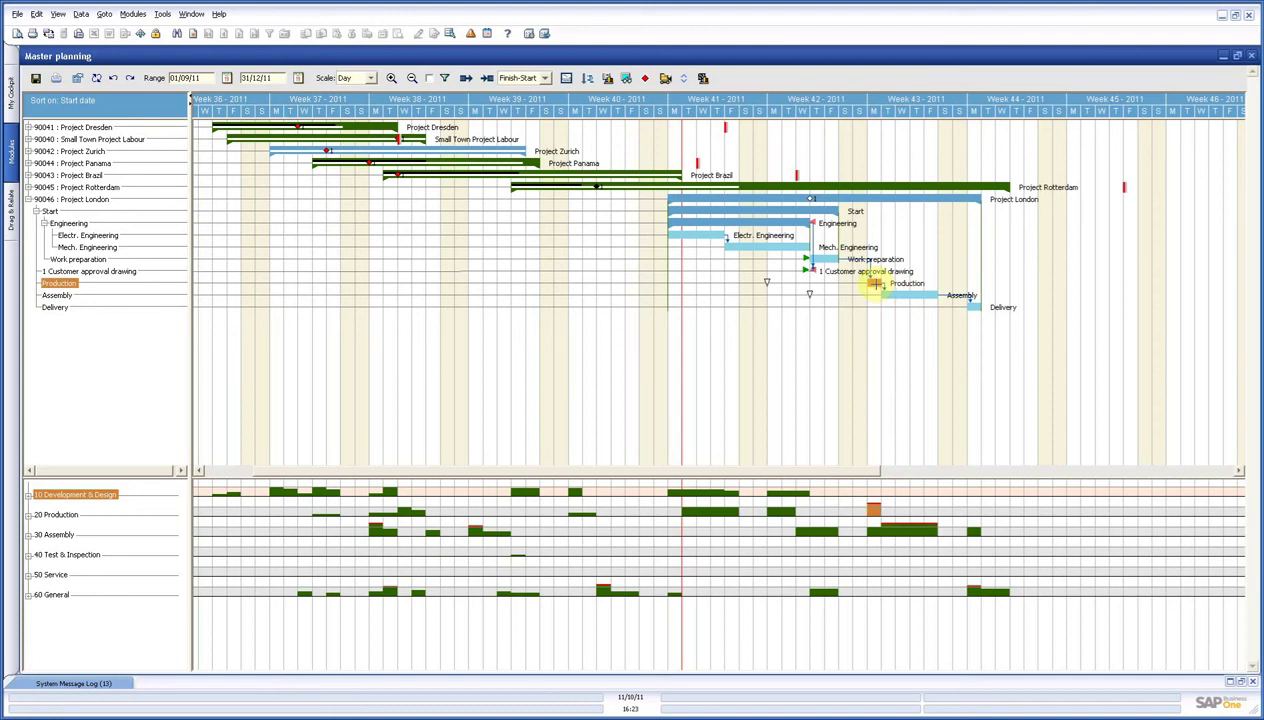
drag(876, 284, 902, 283)
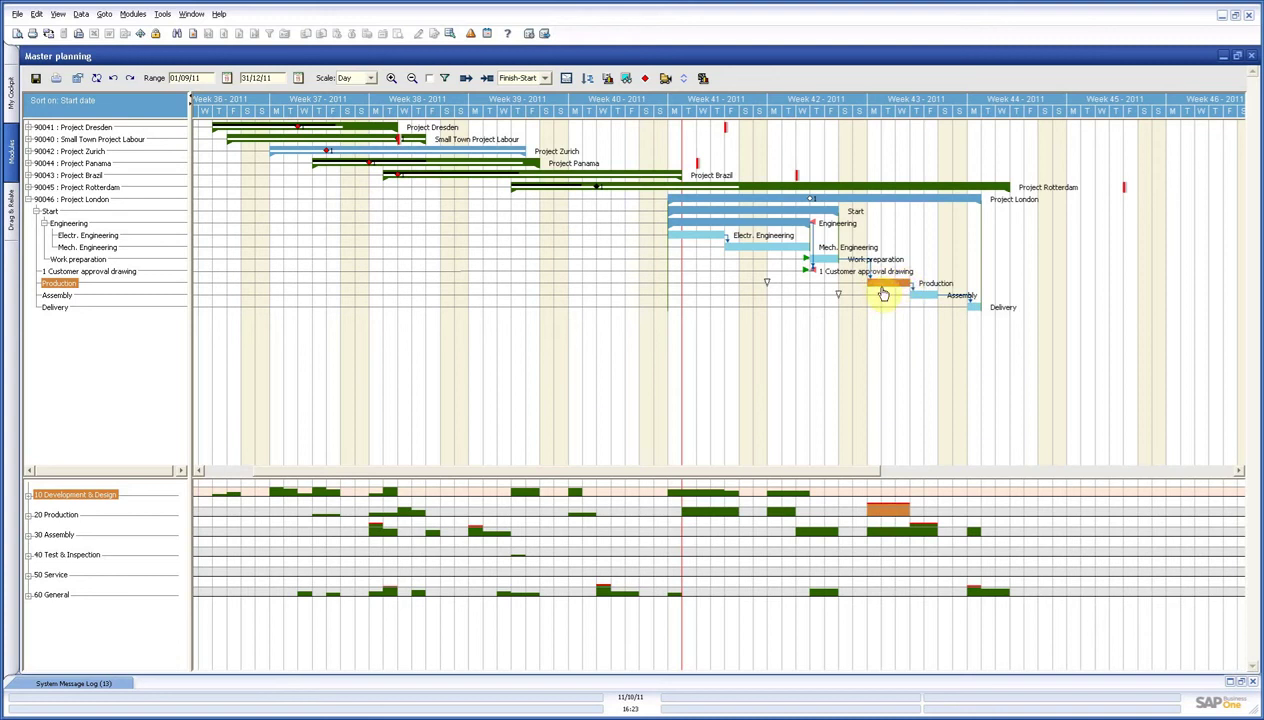
drag(909, 283, 939, 283)
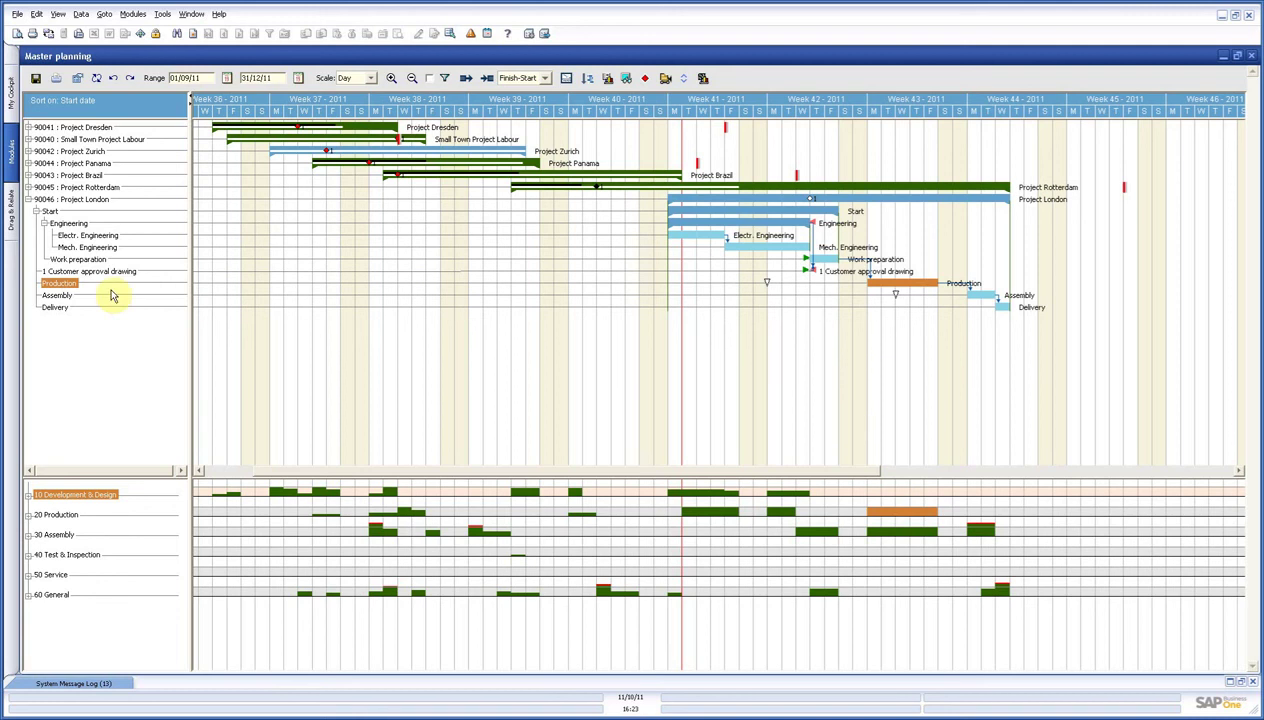
mouse_move(76, 286)
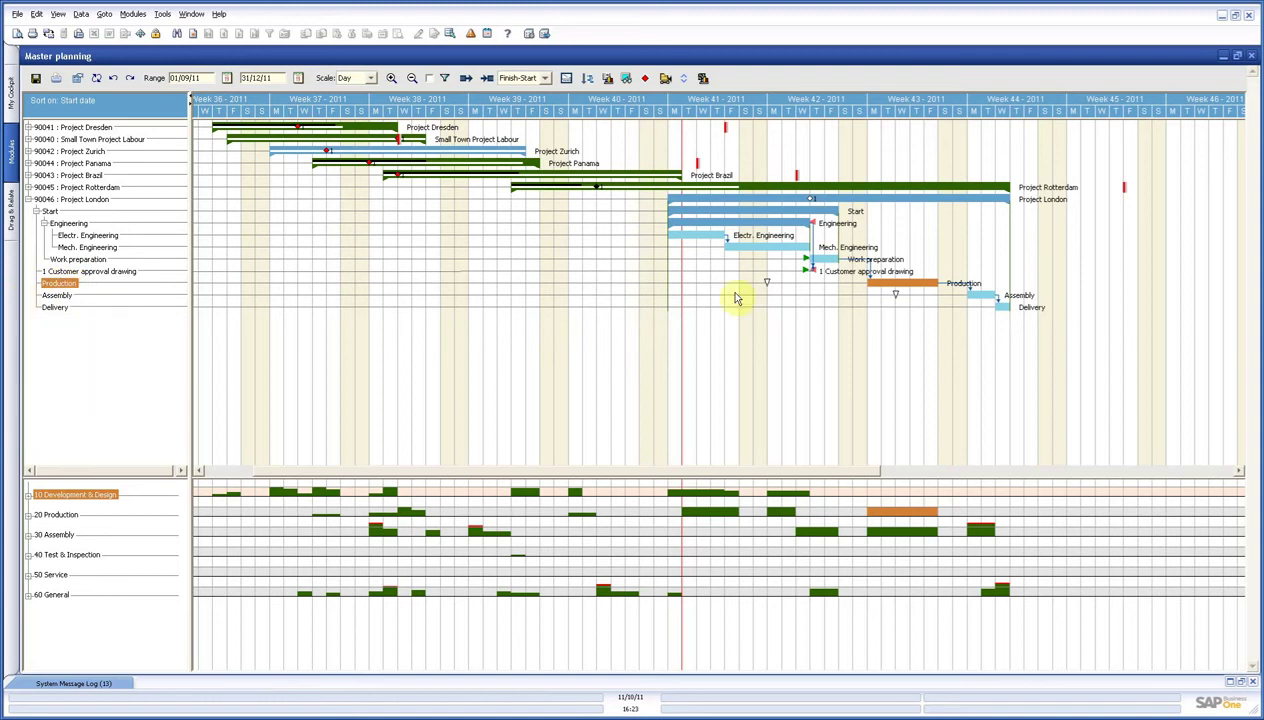
drag(866, 284, 926, 284)
Stretch Assembly from Tuesday of week 44 through Thursday of week 45 and extend Delivery to Tuesday of week 46
click(977, 294)
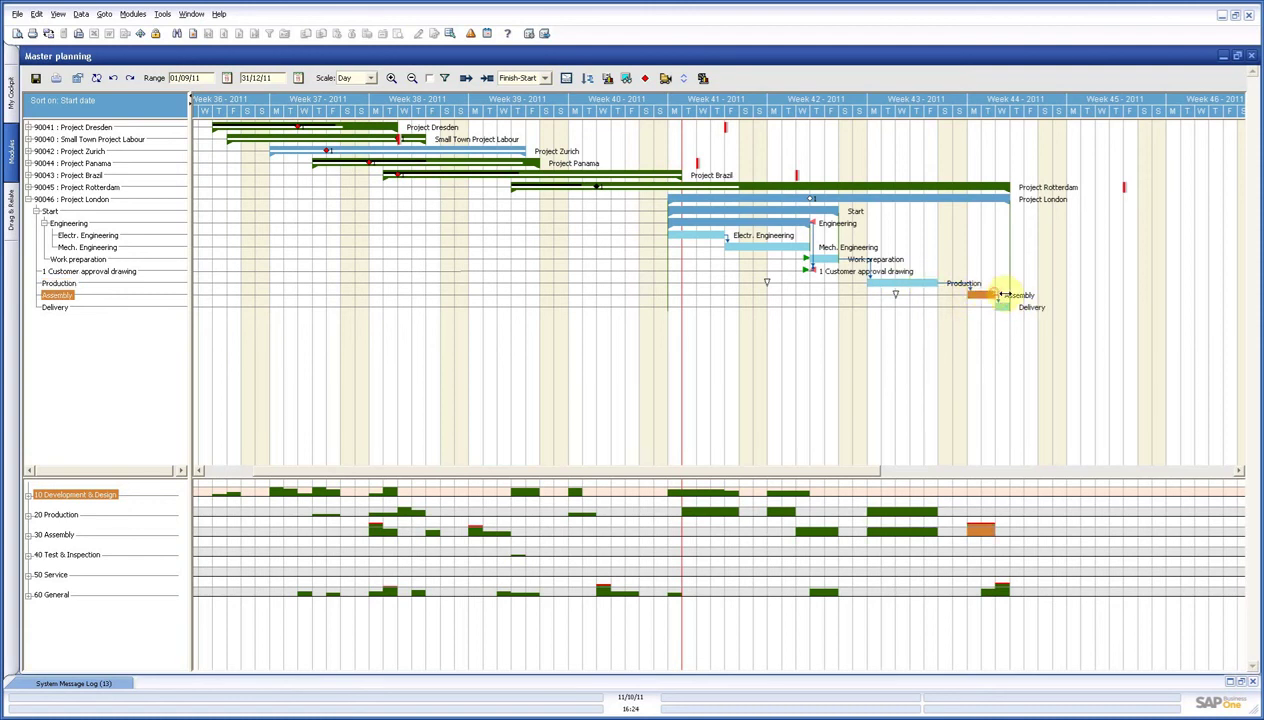
drag(995, 294, 1114, 294)
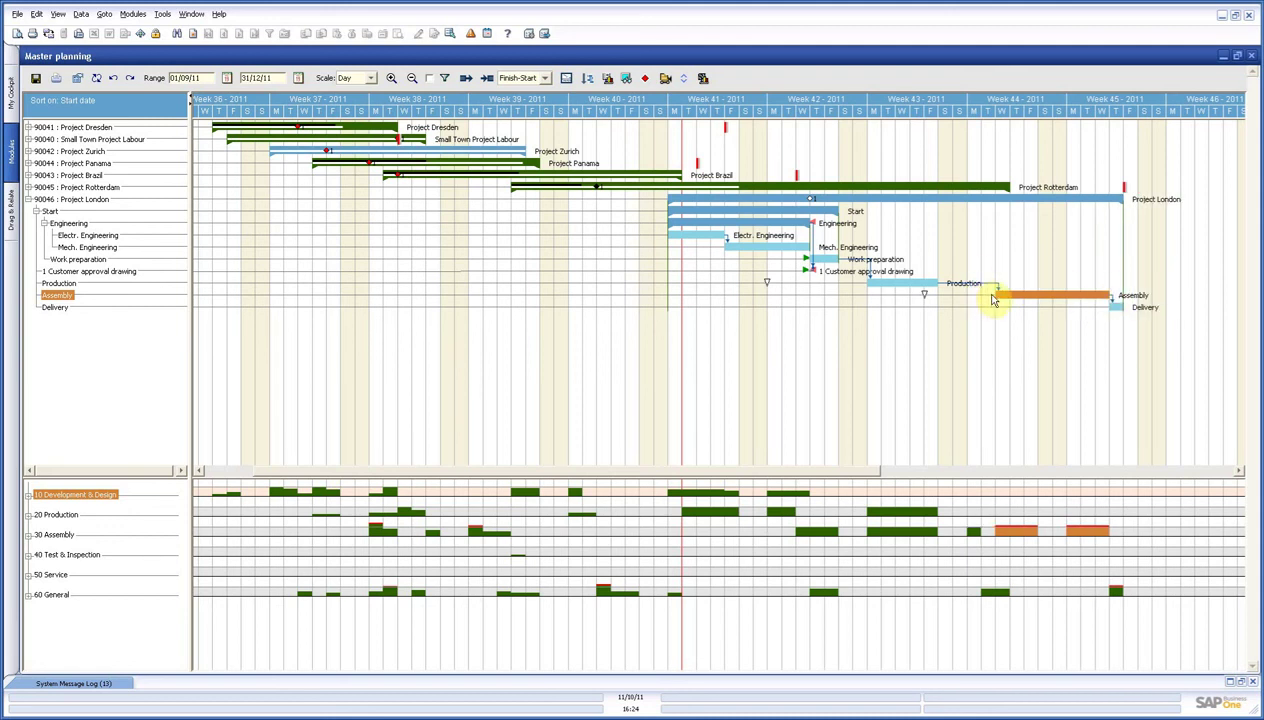
drag(1000, 294, 1031, 292)
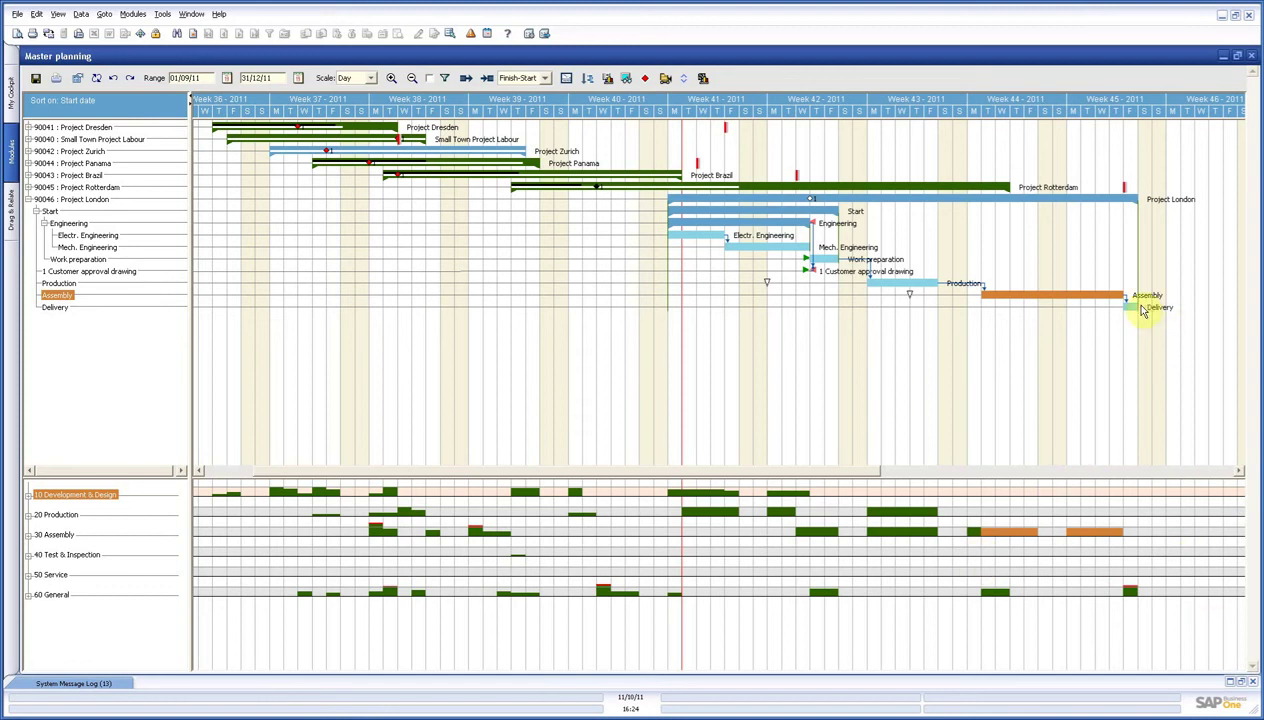
drag(1138, 309, 1207, 310)
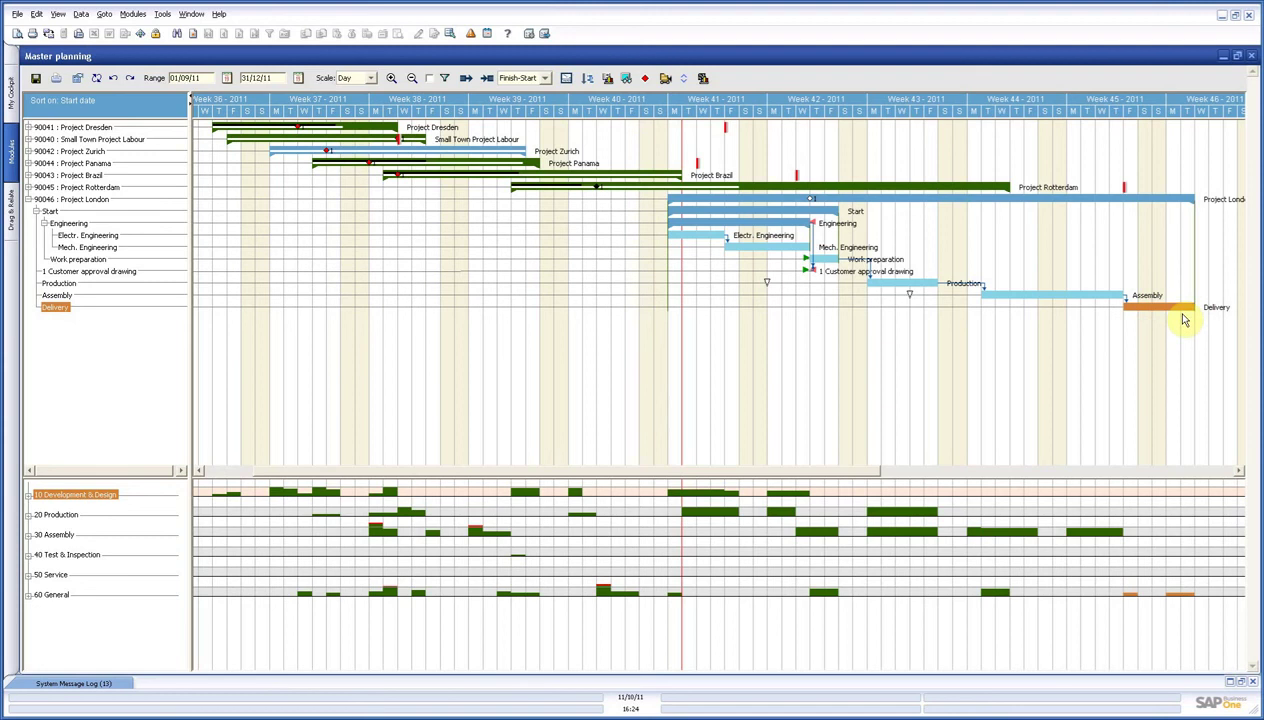
Examine Project London's rescheduled activities, approval milestone and department loads, highlighting the whole project and its Assembly activity
click(877, 198)
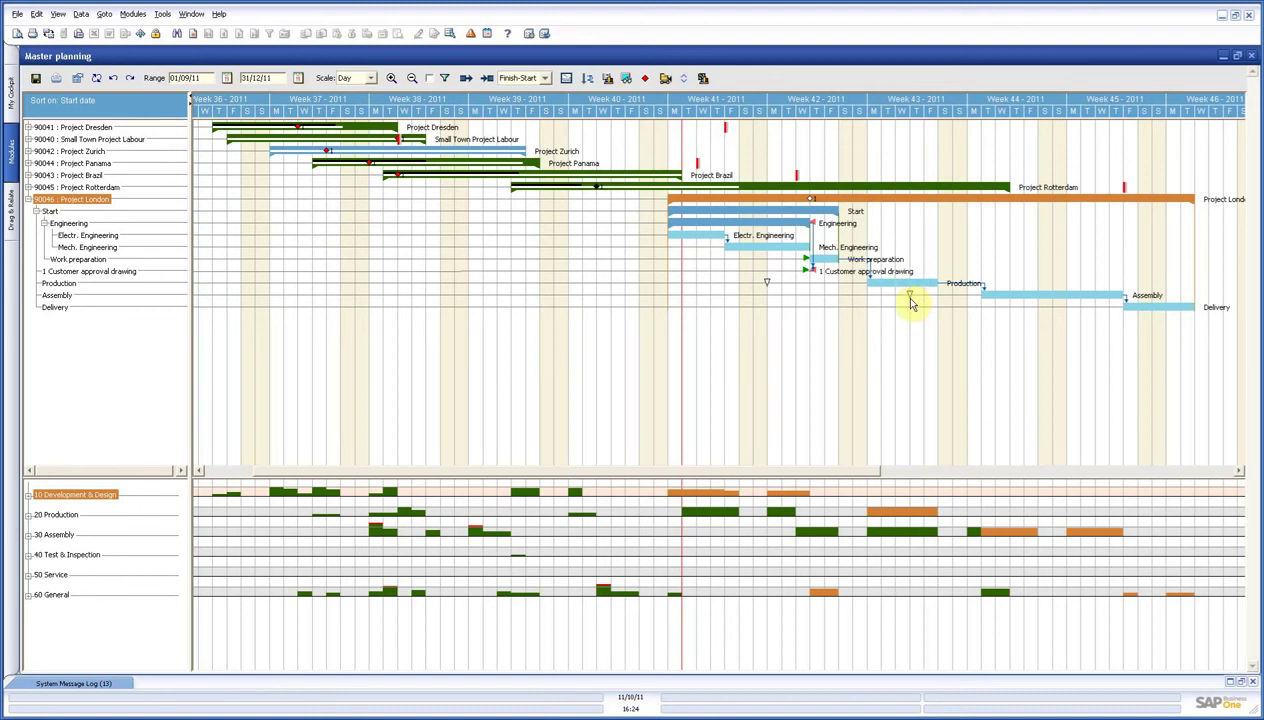
click(989, 295)
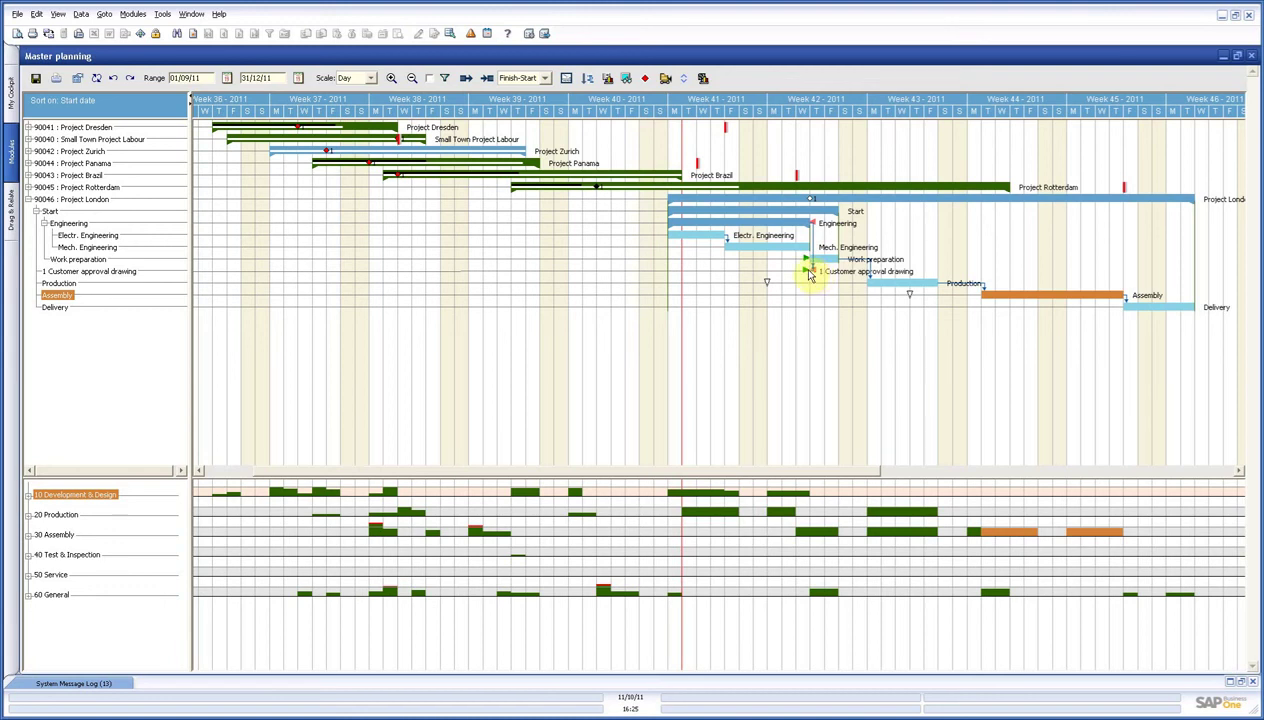
mouse_move(808, 228)
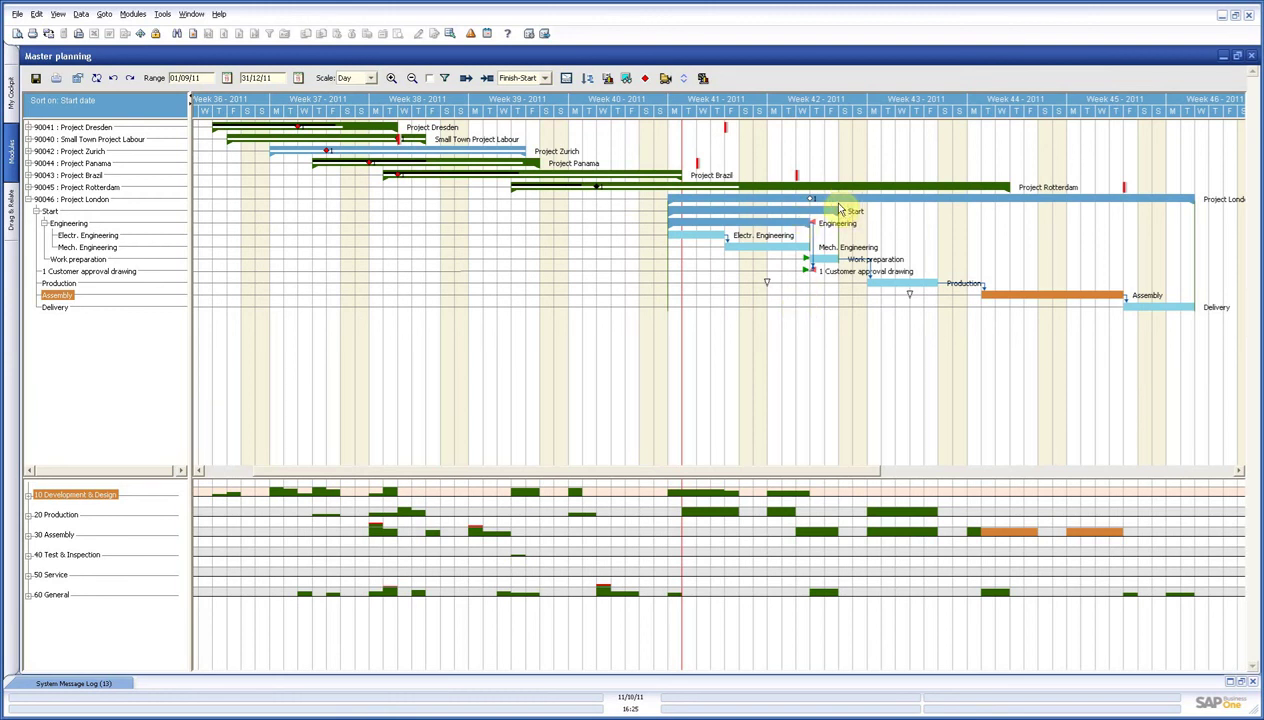
mouse_move(800, 199)
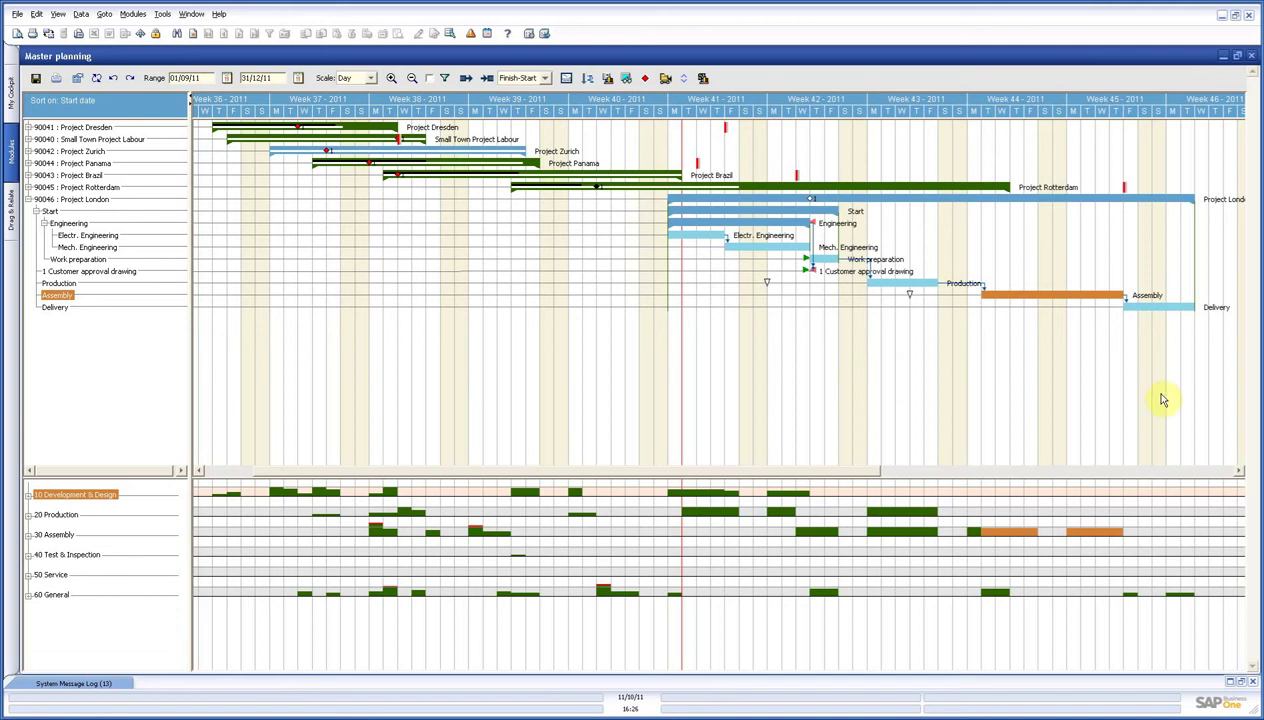
click(958, 198)
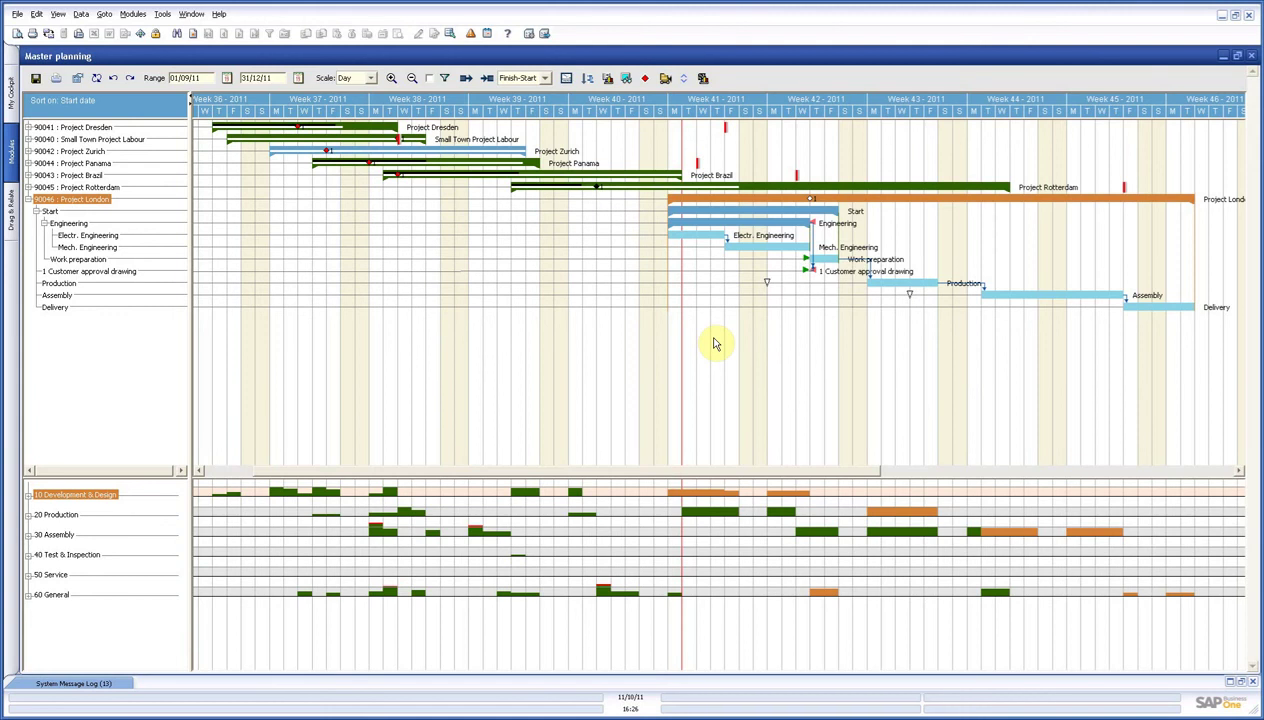
Collapse Project London, expand all of Project Rotterdam's activities, and examine their progress, links and customer approval milestone
click(28, 200)
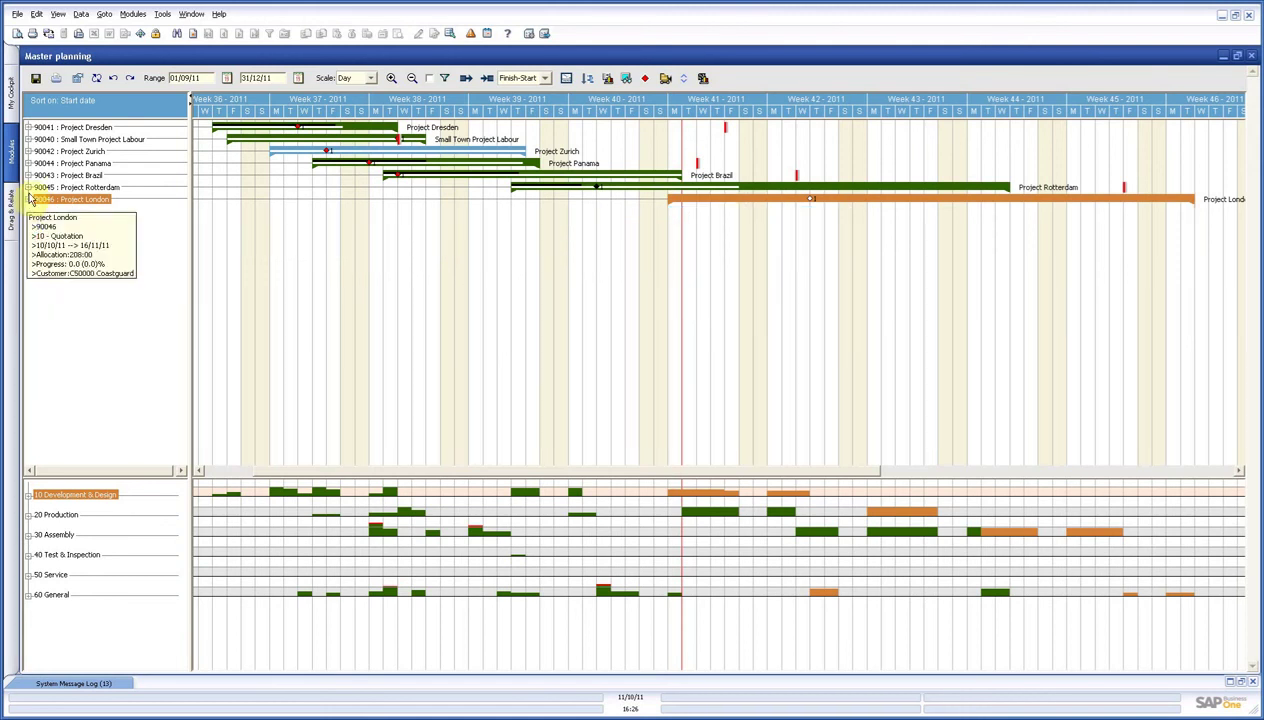
right_click(74, 189)
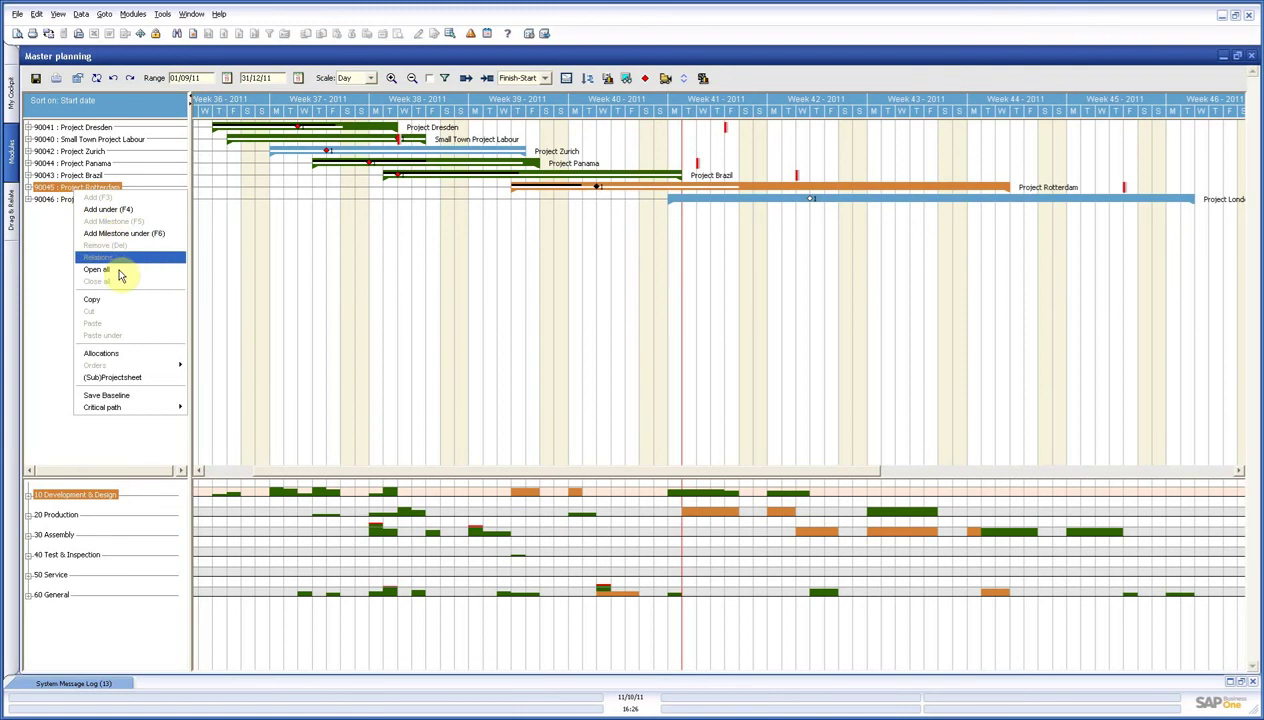
click(117, 270)
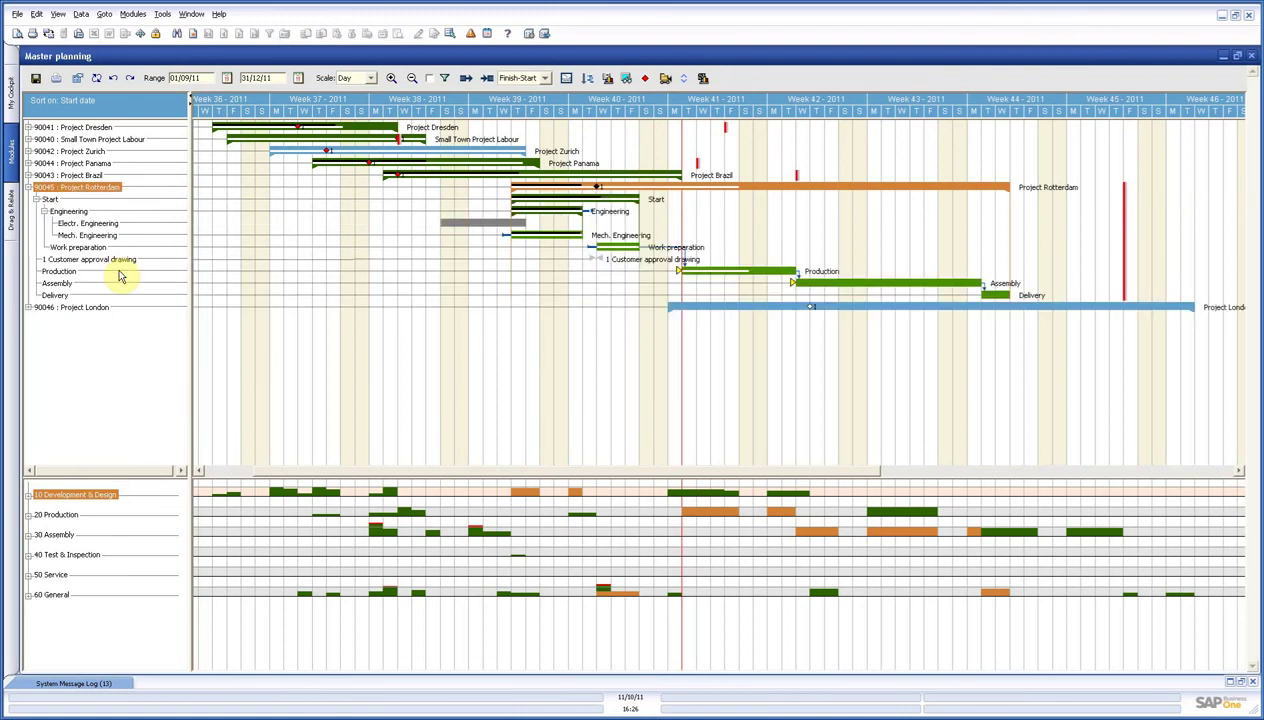
mouse_move(115, 282)
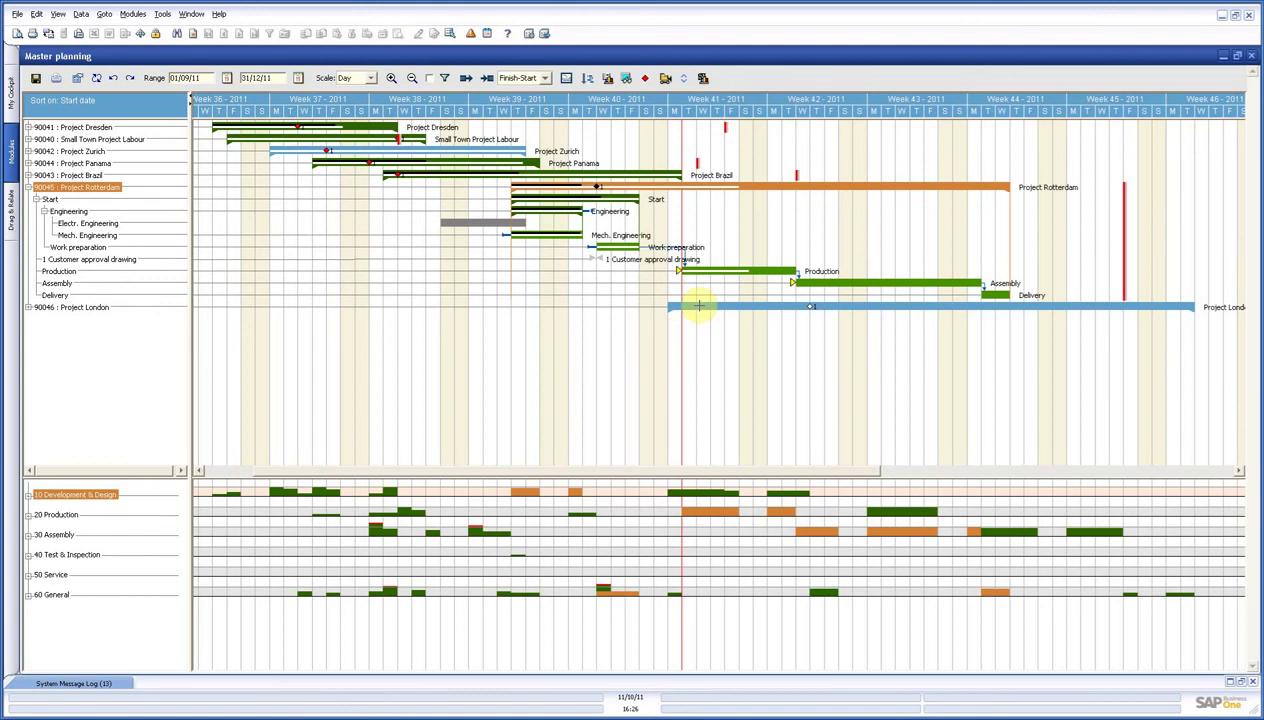
mouse_move(698, 306)
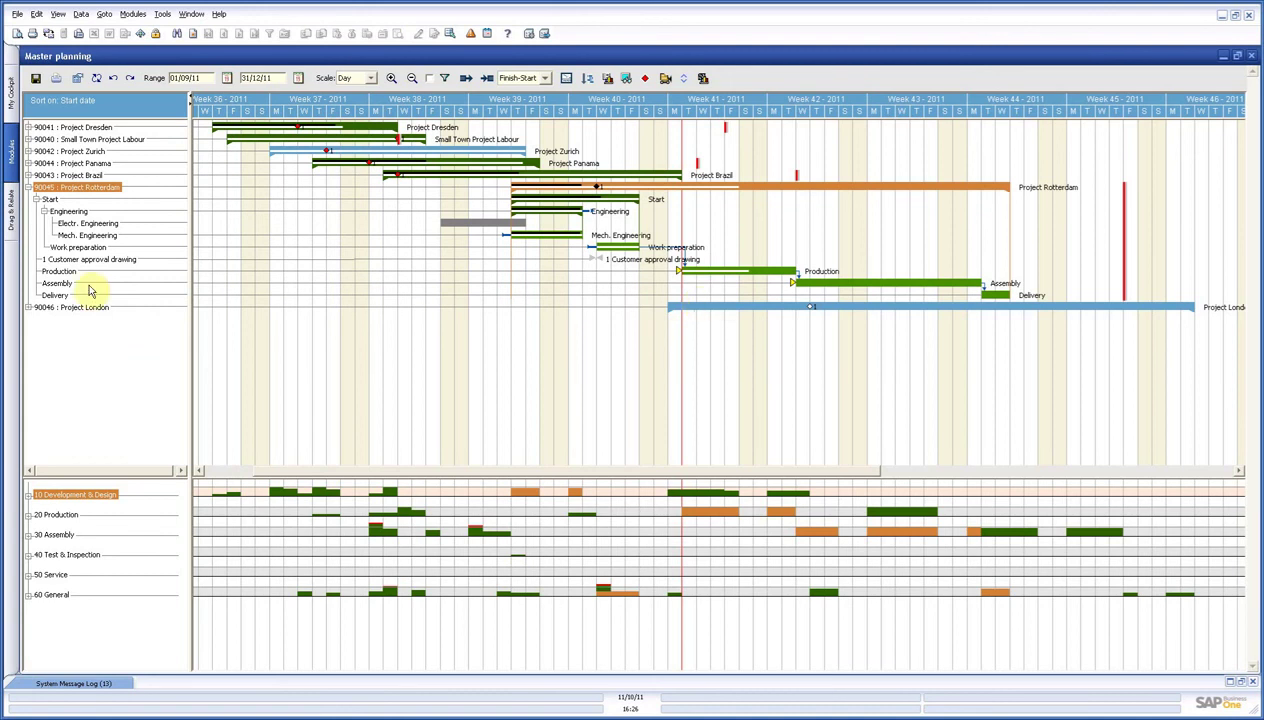
mouse_move(78, 309)
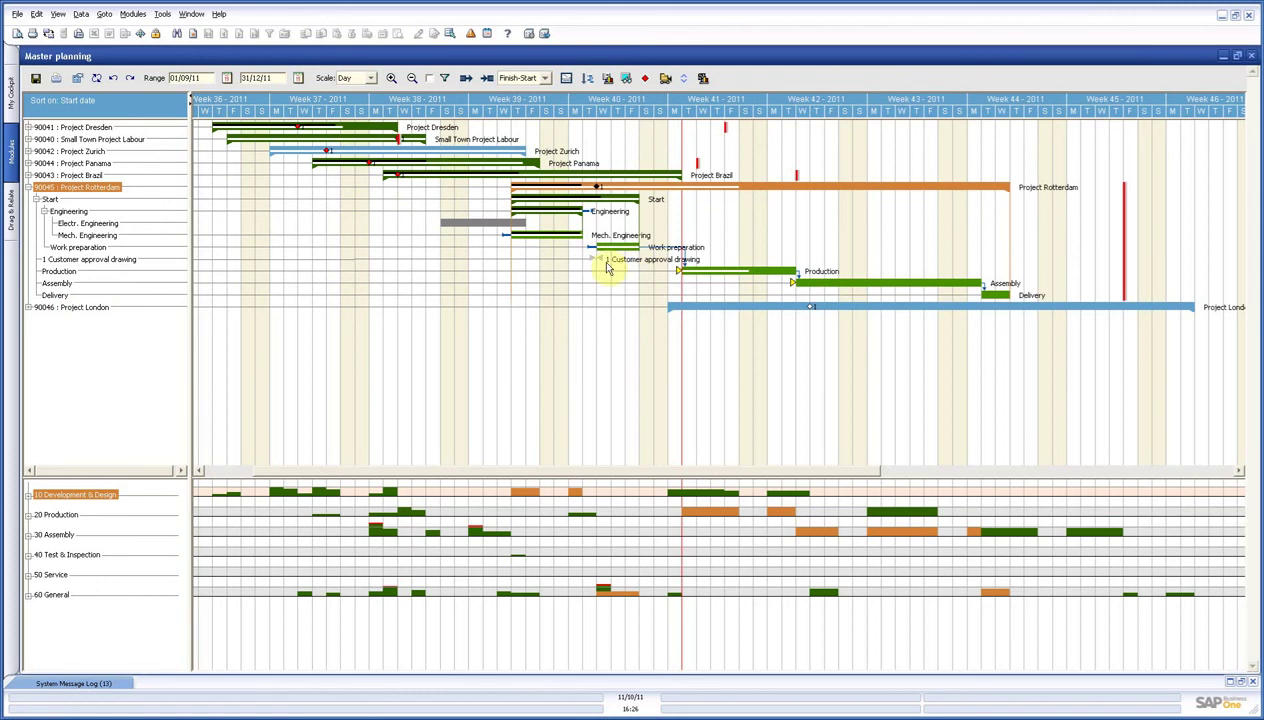
mouse_move(82, 193)
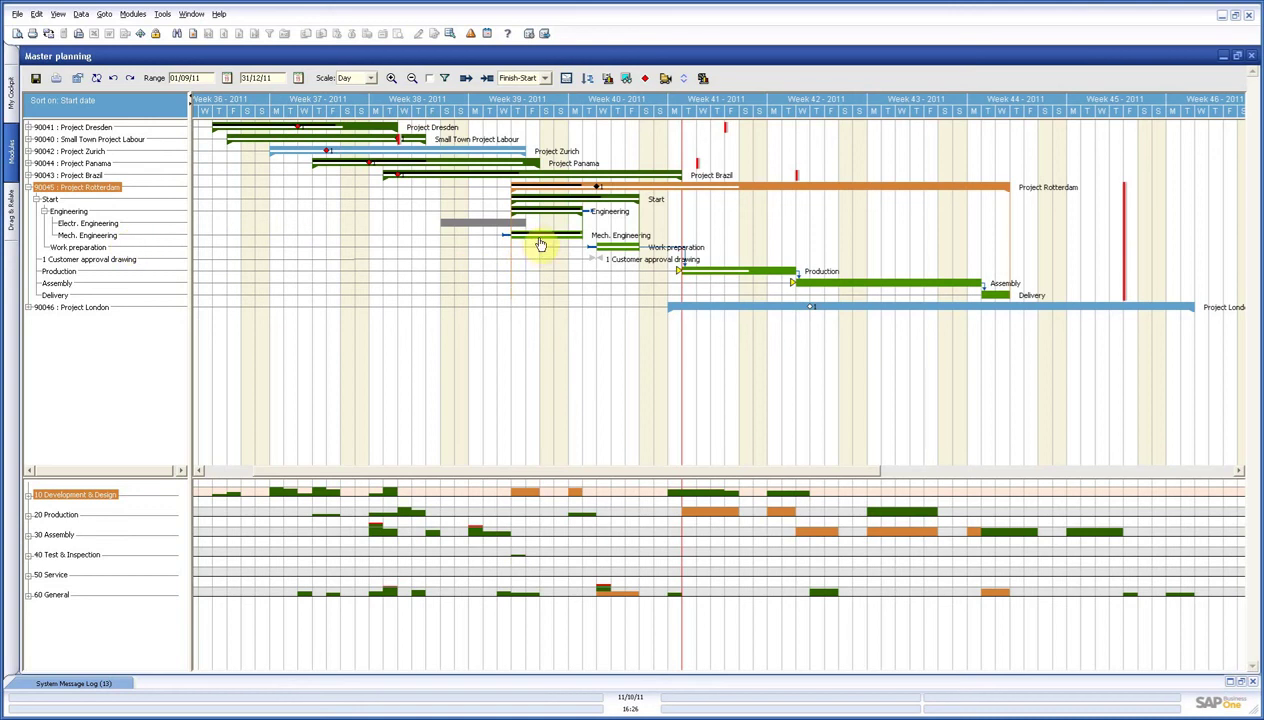
mouse_move(539, 244)
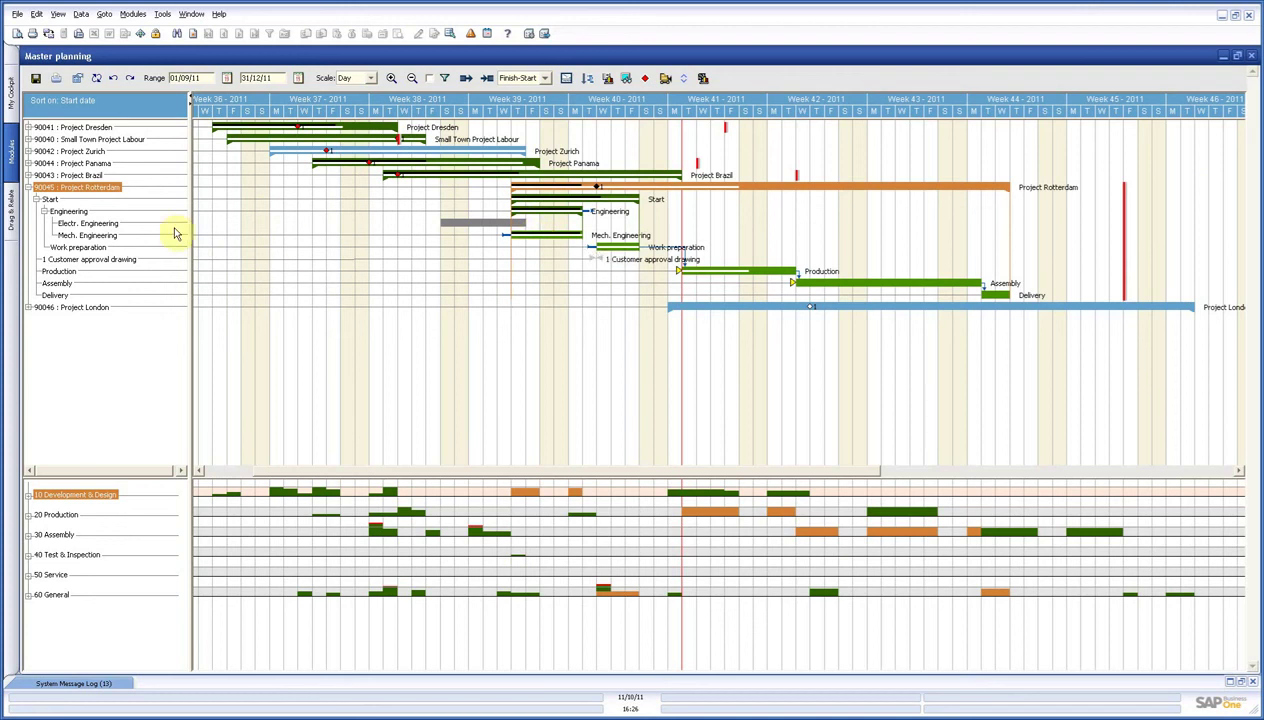
mouse_move(104, 234)
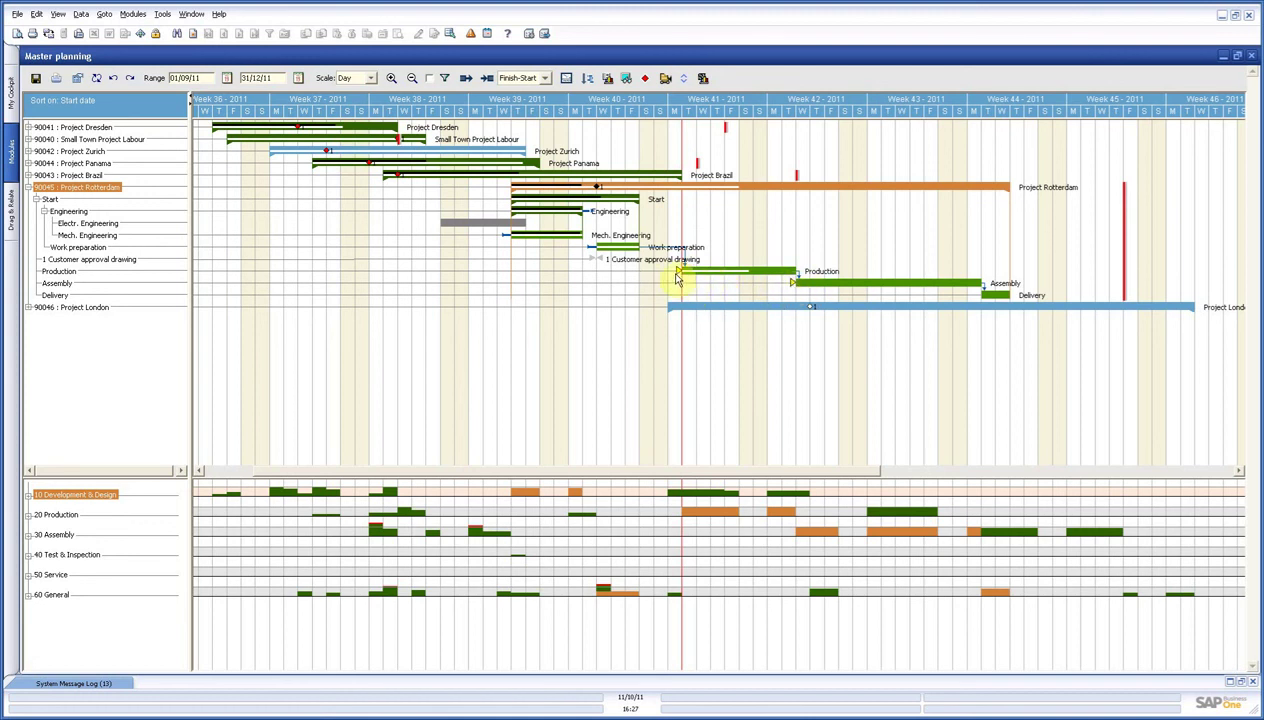
Review the orders linked to Project Rotterdam's Production activity, including the Blockies Corporation purchase order's project assignment, and close them
mouse_move(677, 271)
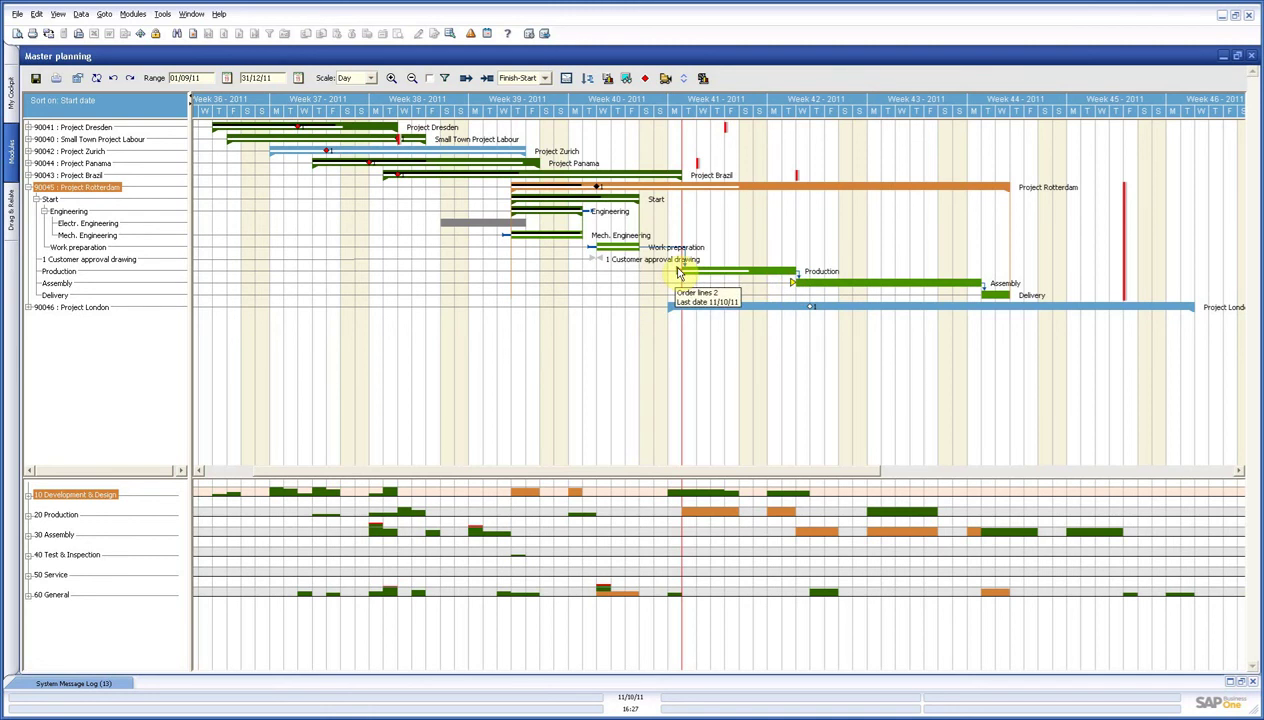
right_click(57, 272)
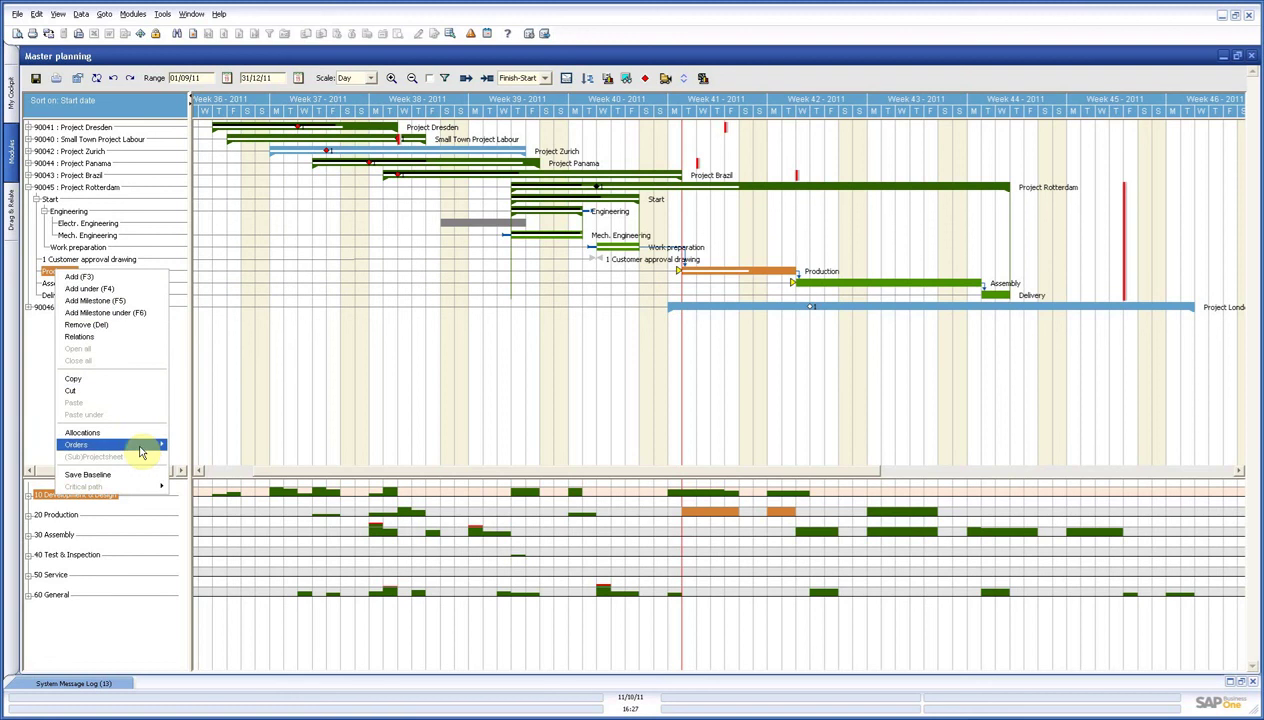
click(187, 447)
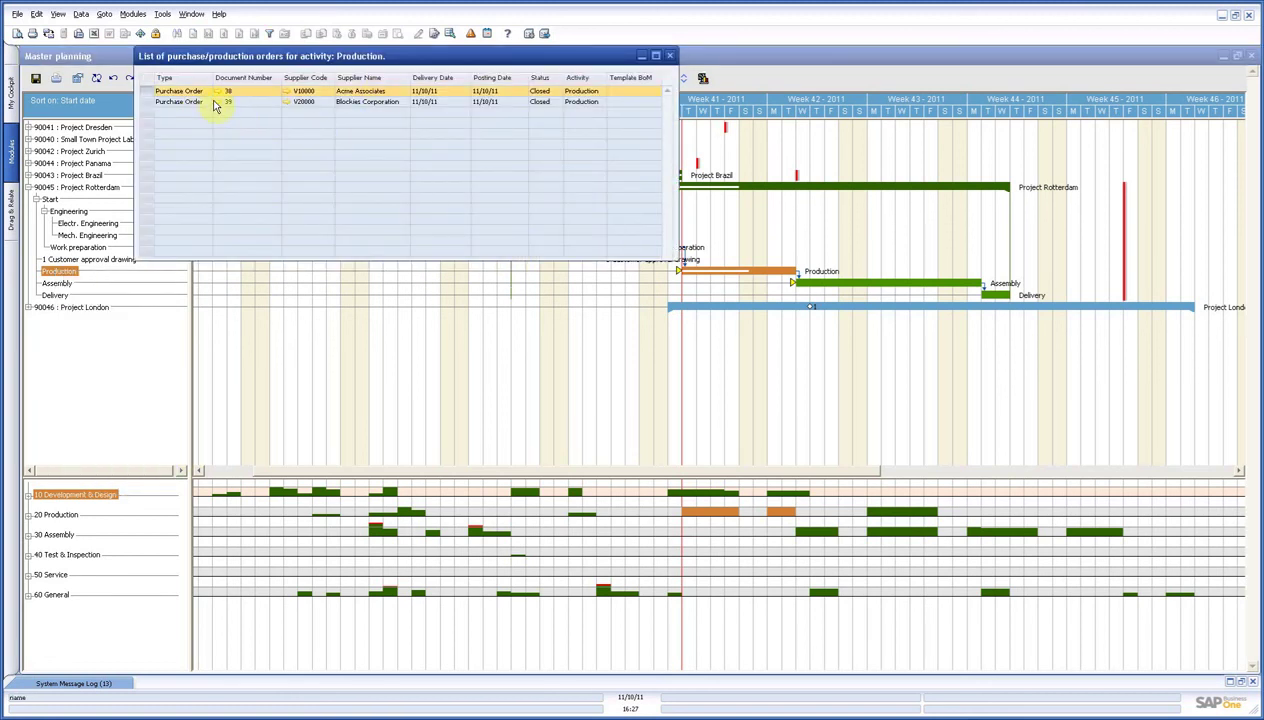
click(218, 104)
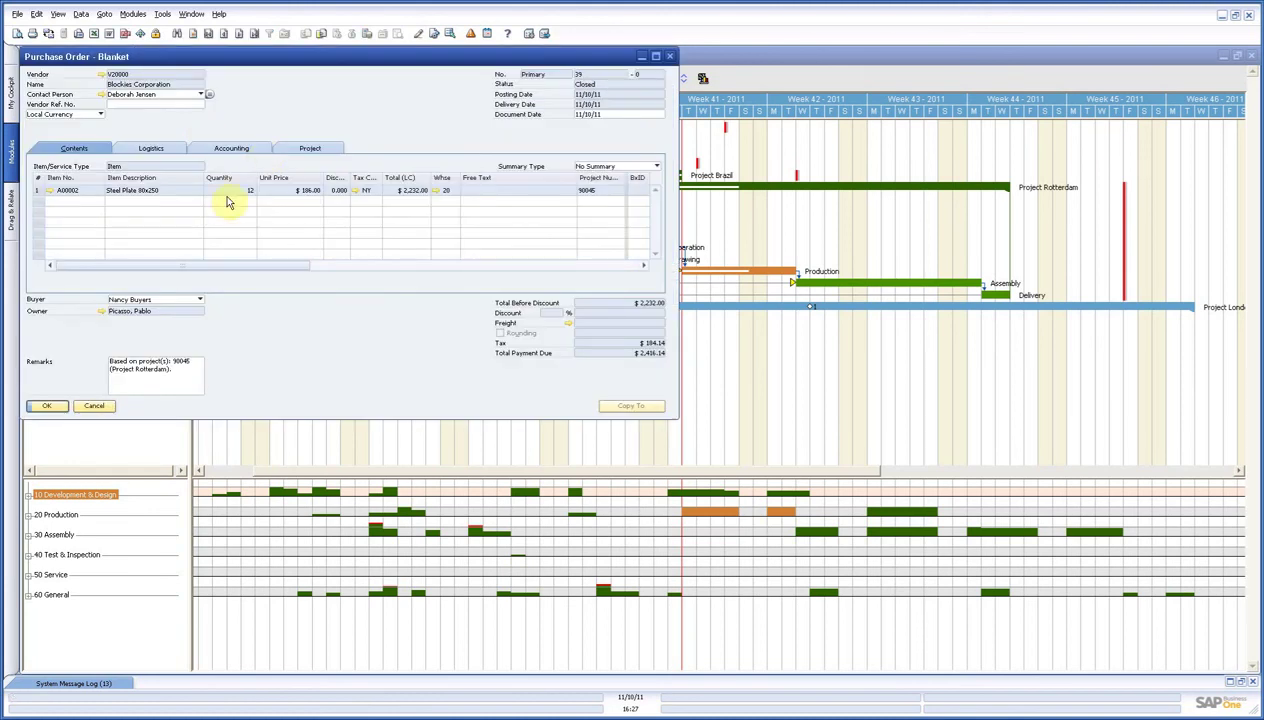
click(302, 150)
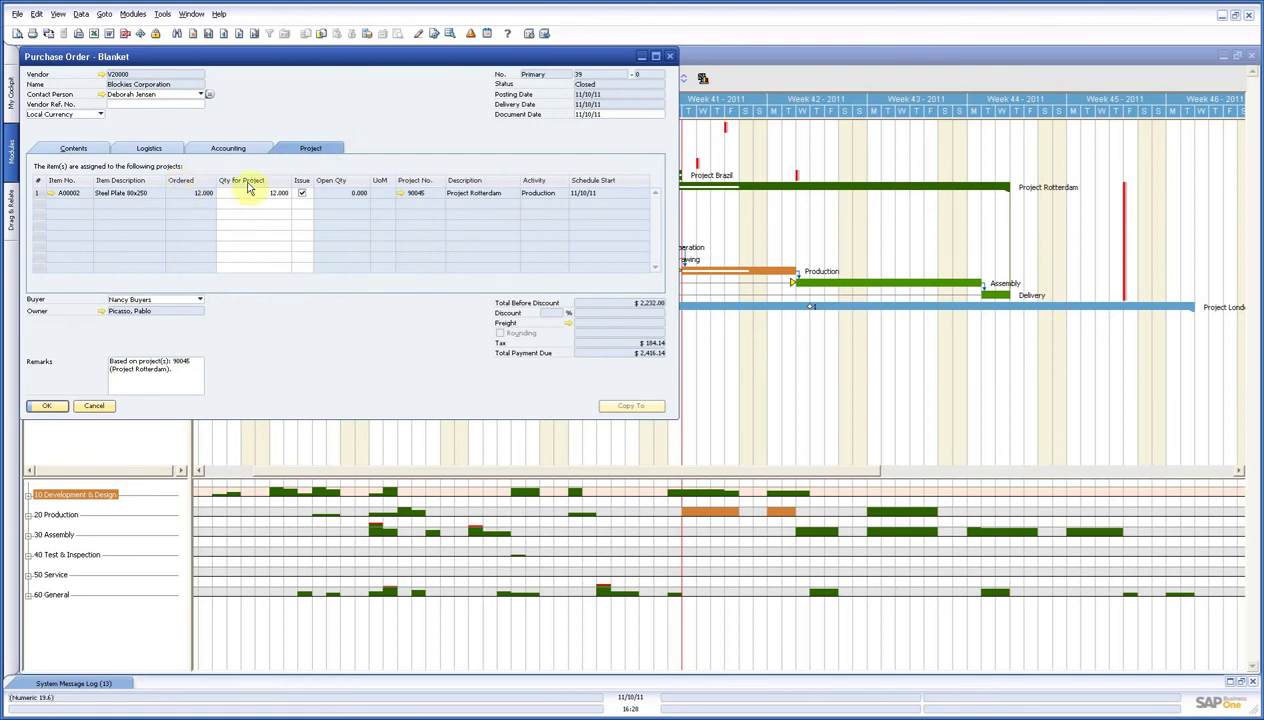
click(353, 196)
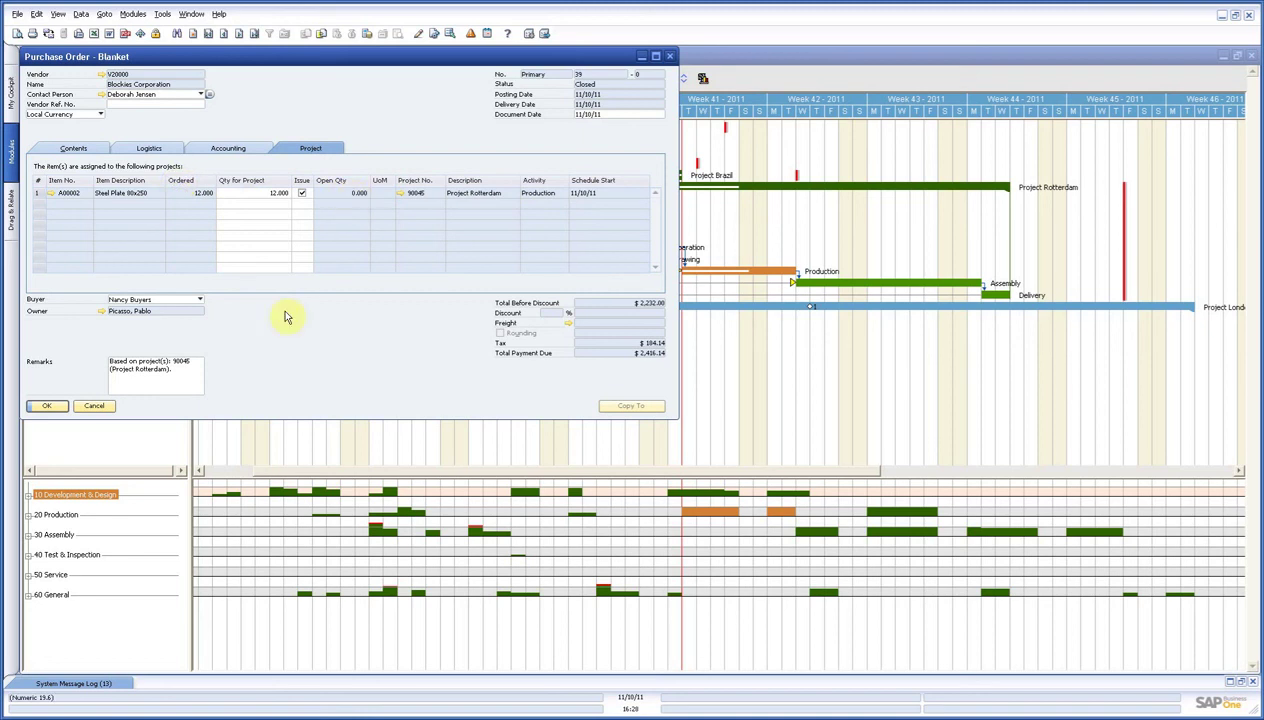
click(94, 405)
click(669, 55)
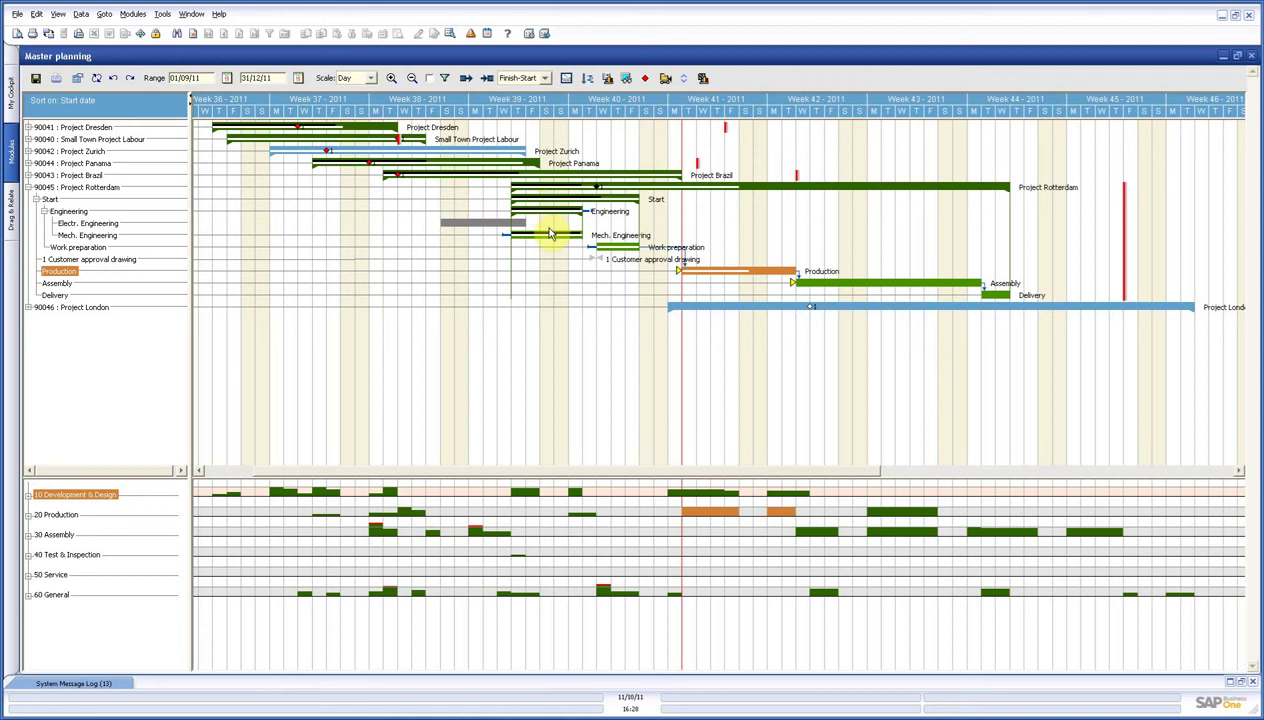
Open Project Rotterdam's project sheet from Mech. Engineering, compare budgeted and actual hours per activity and the budget results, and close it
double_click(85, 236)
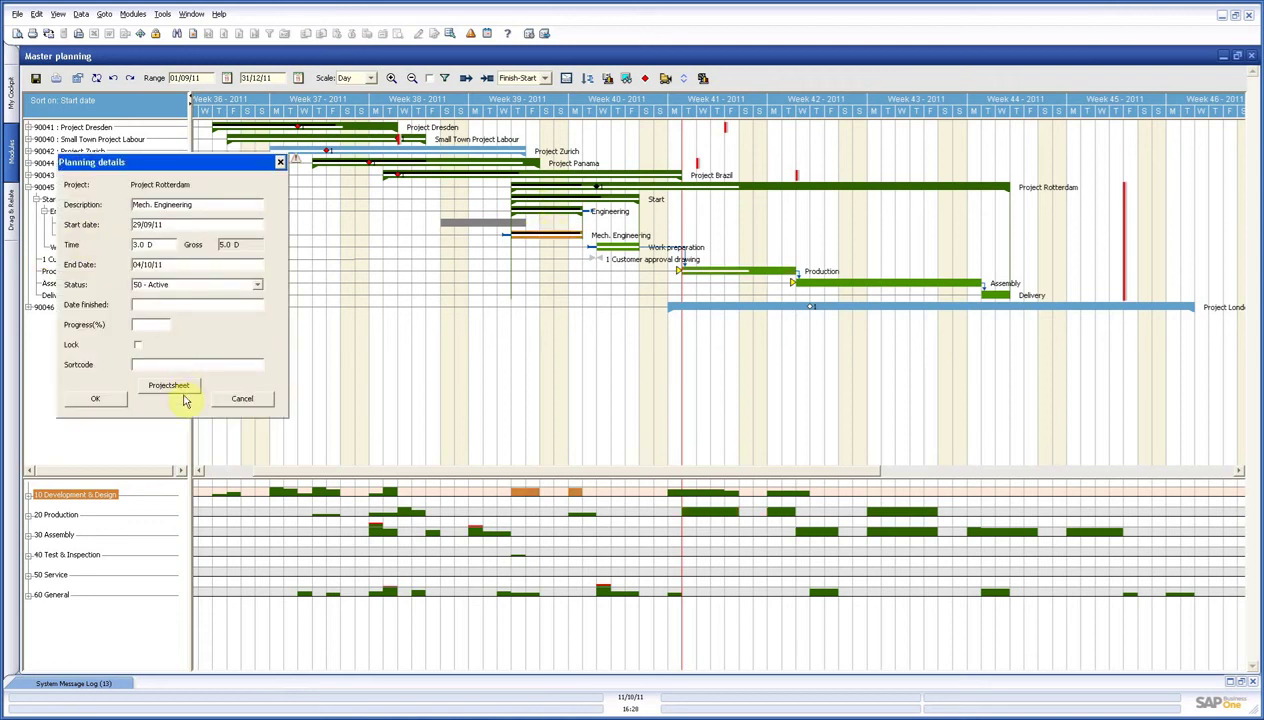
click(181, 389)
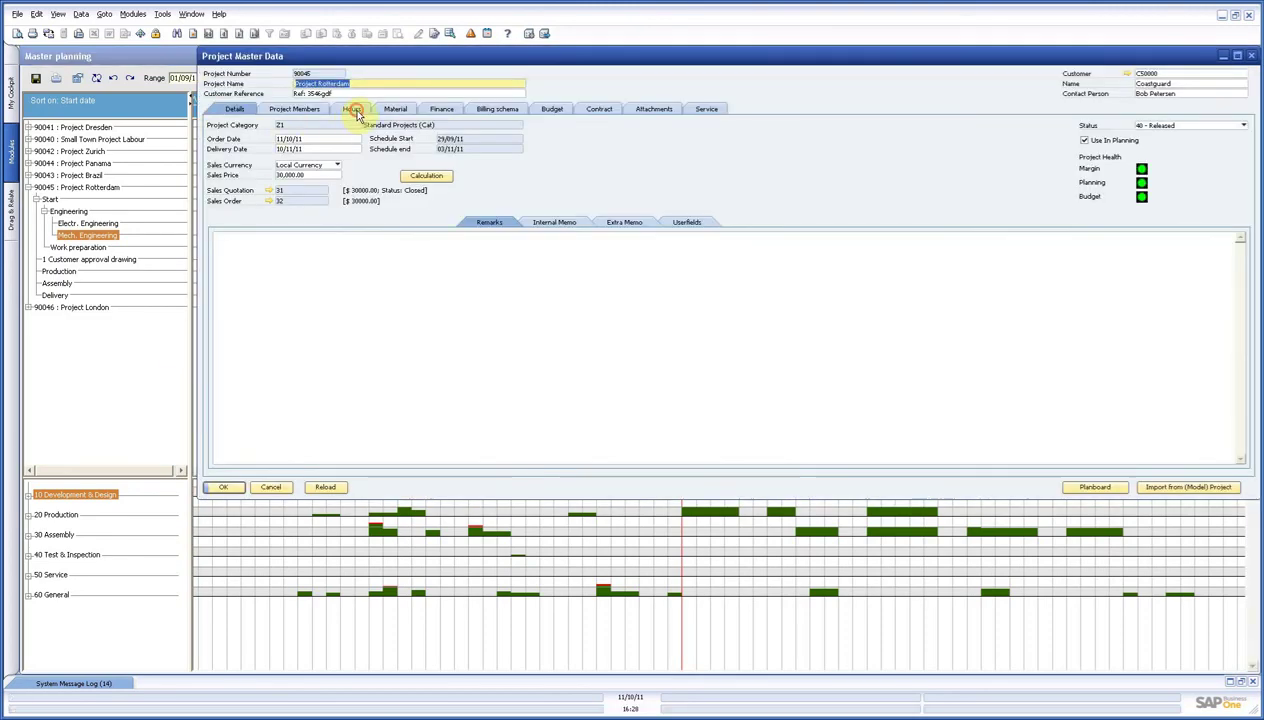
click(354, 110)
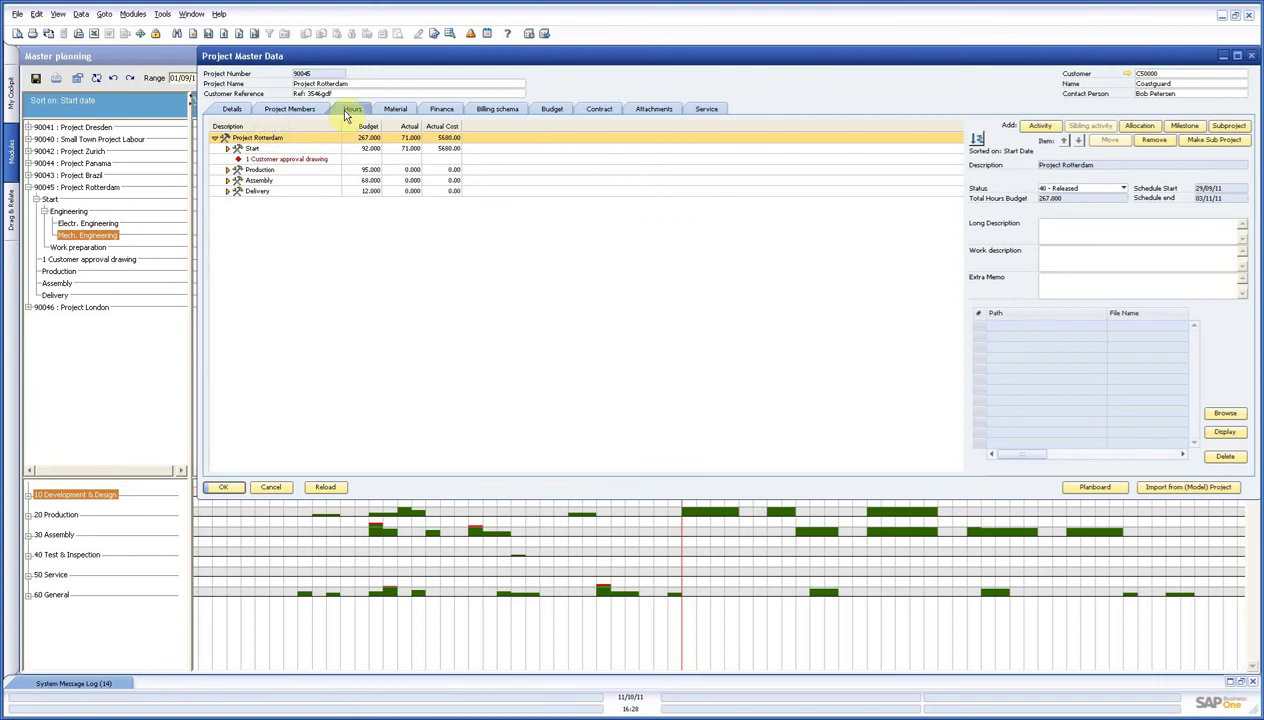
double_click(262, 141)
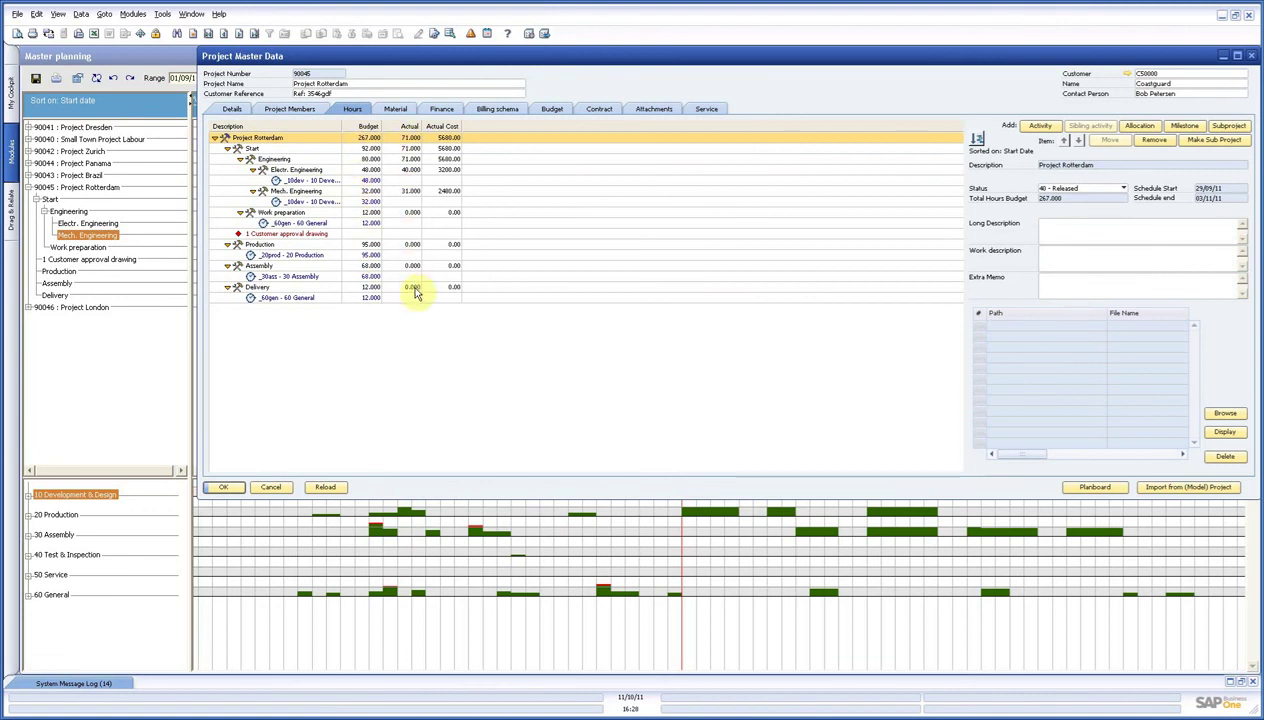
click(548, 110)
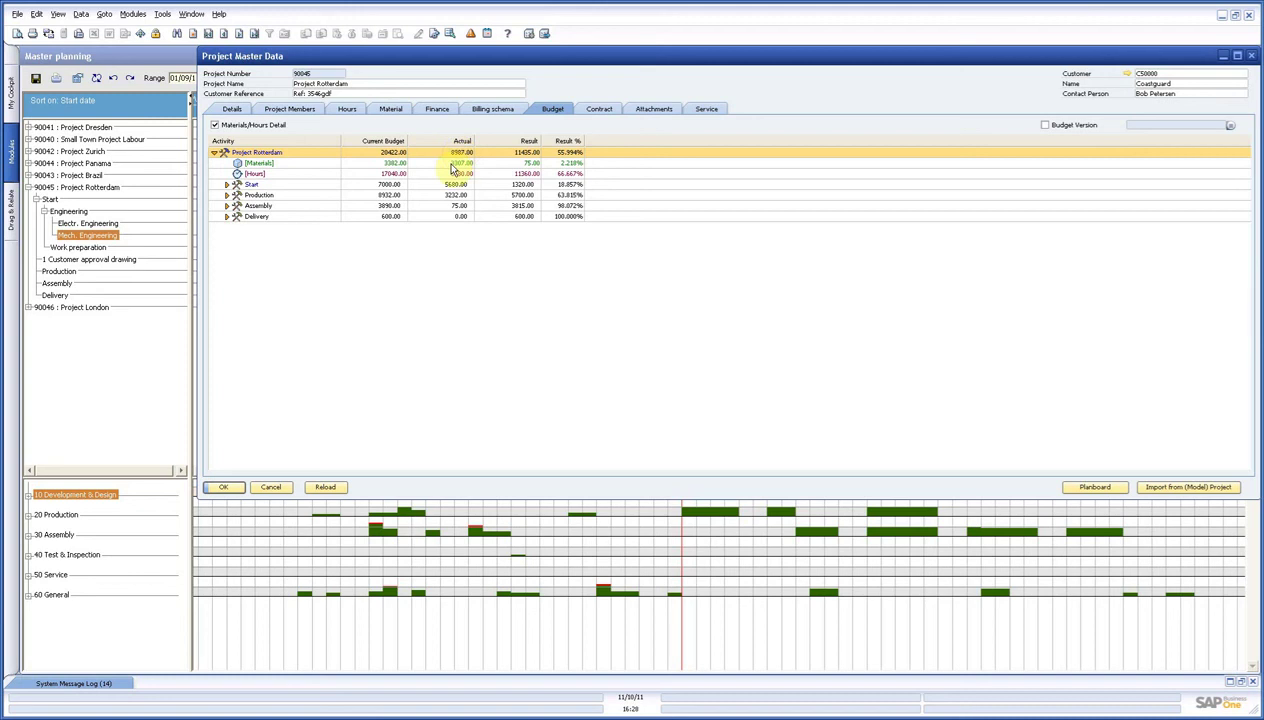
click(275, 487)
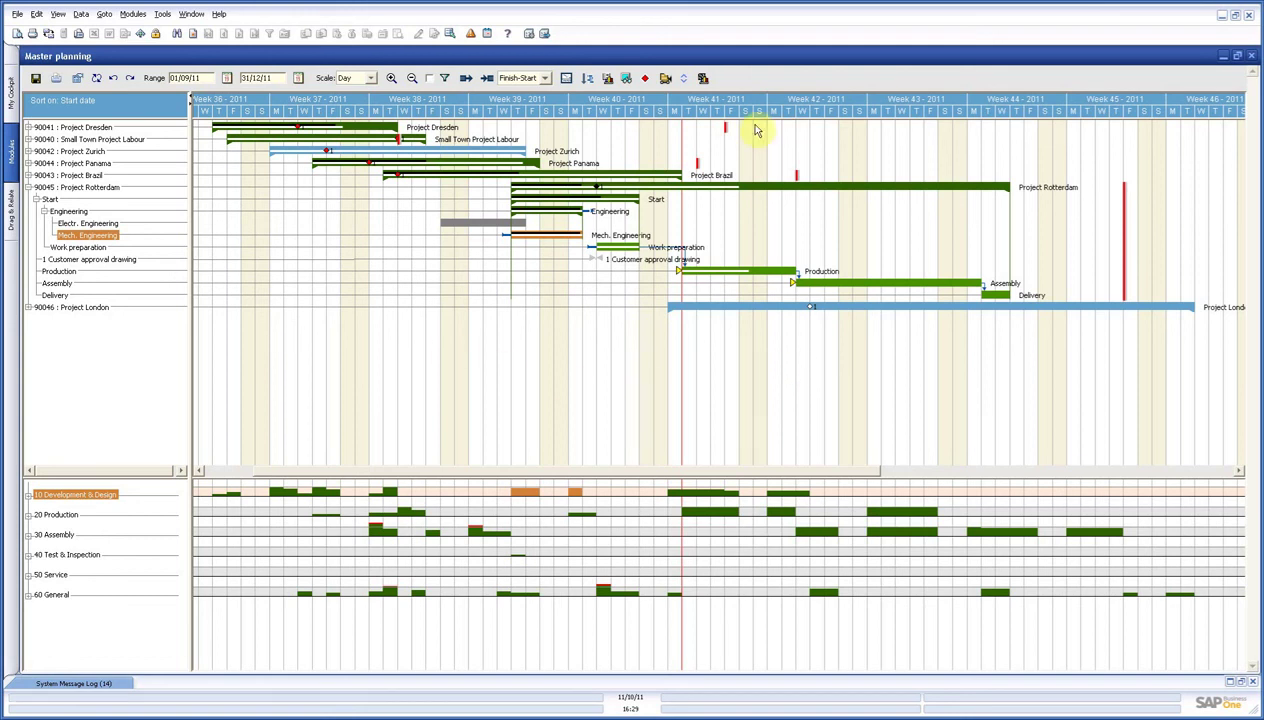
Save the master planning, close it and open Department Planning in a maximized window
click(37, 80)
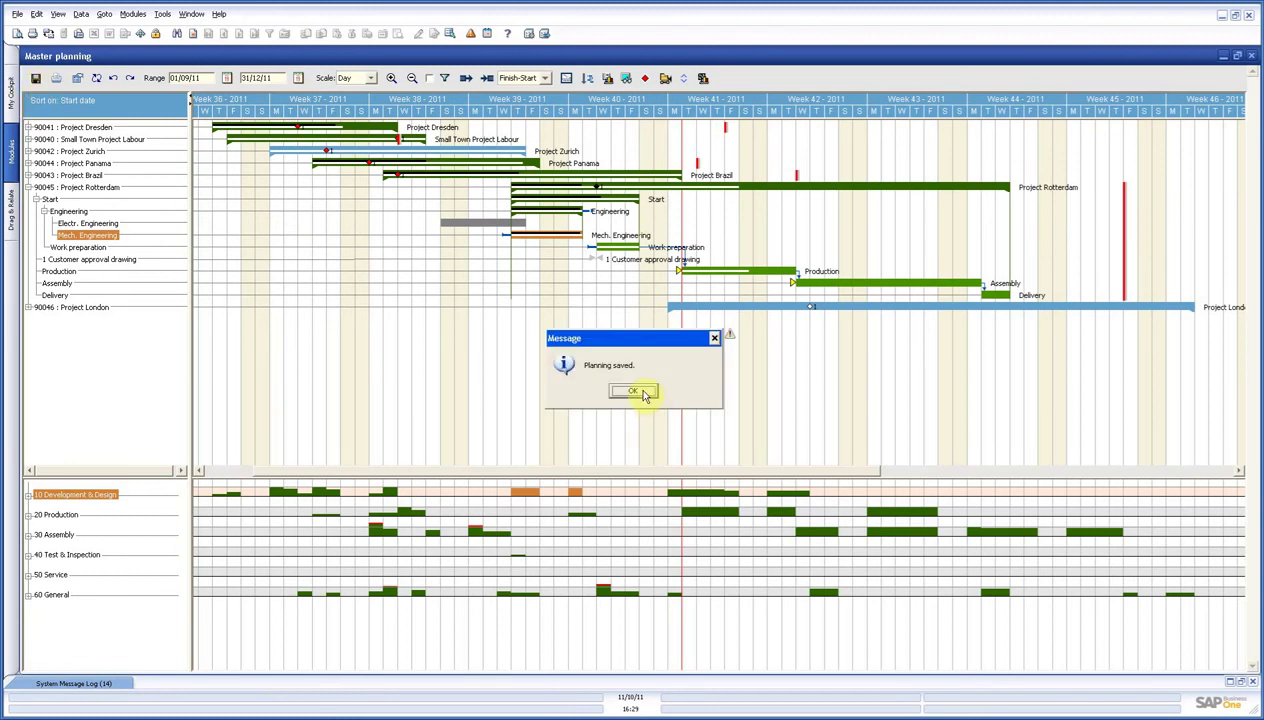
click(640, 392)
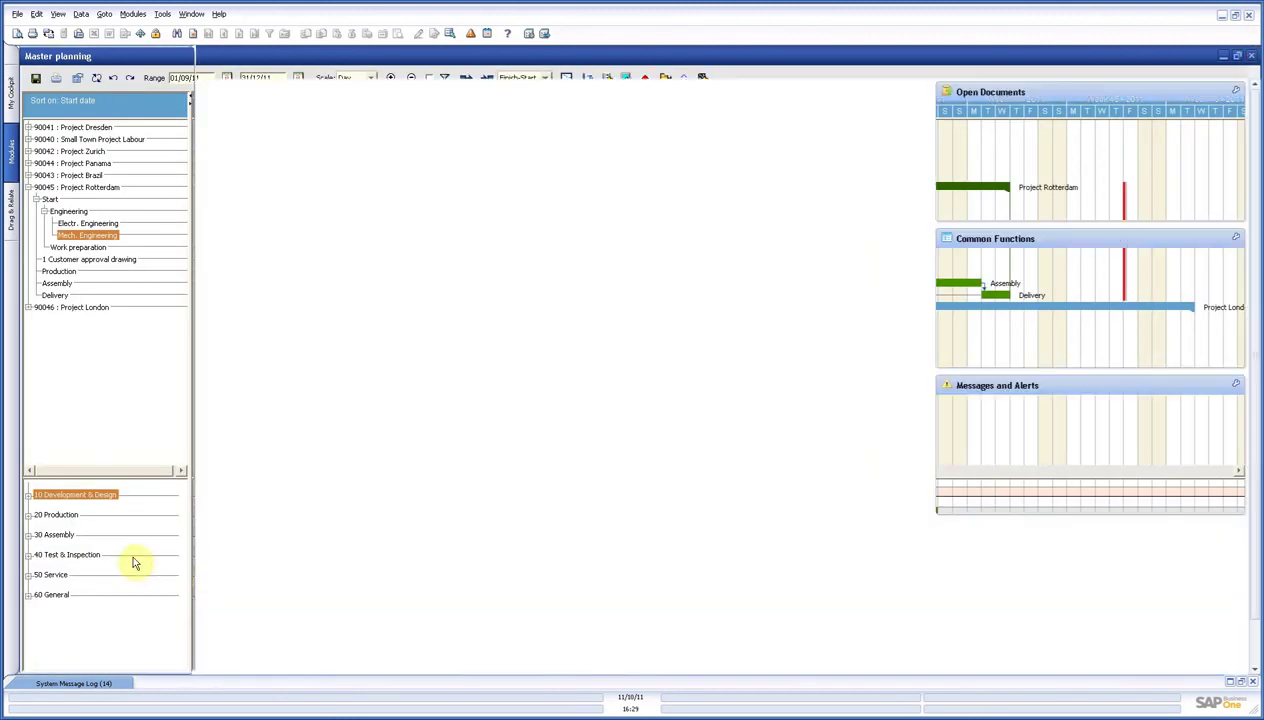
key(Escape)
click(98, 407)
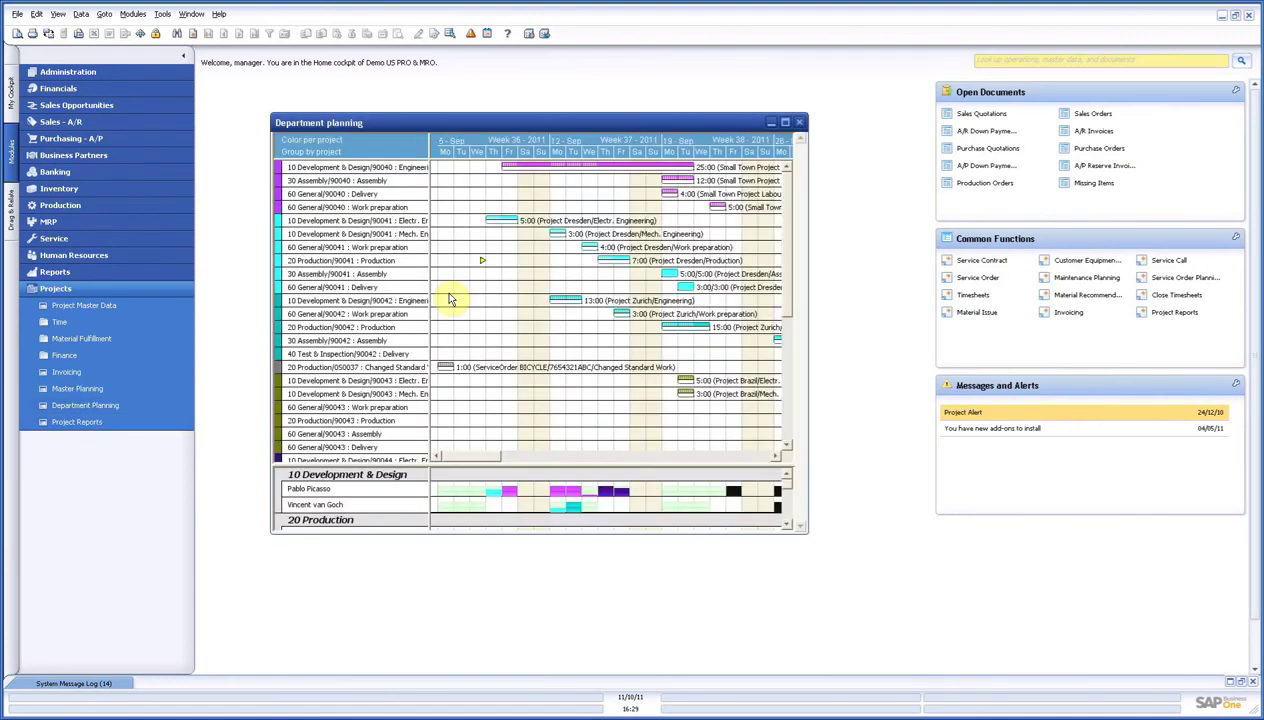
click(786, 123)
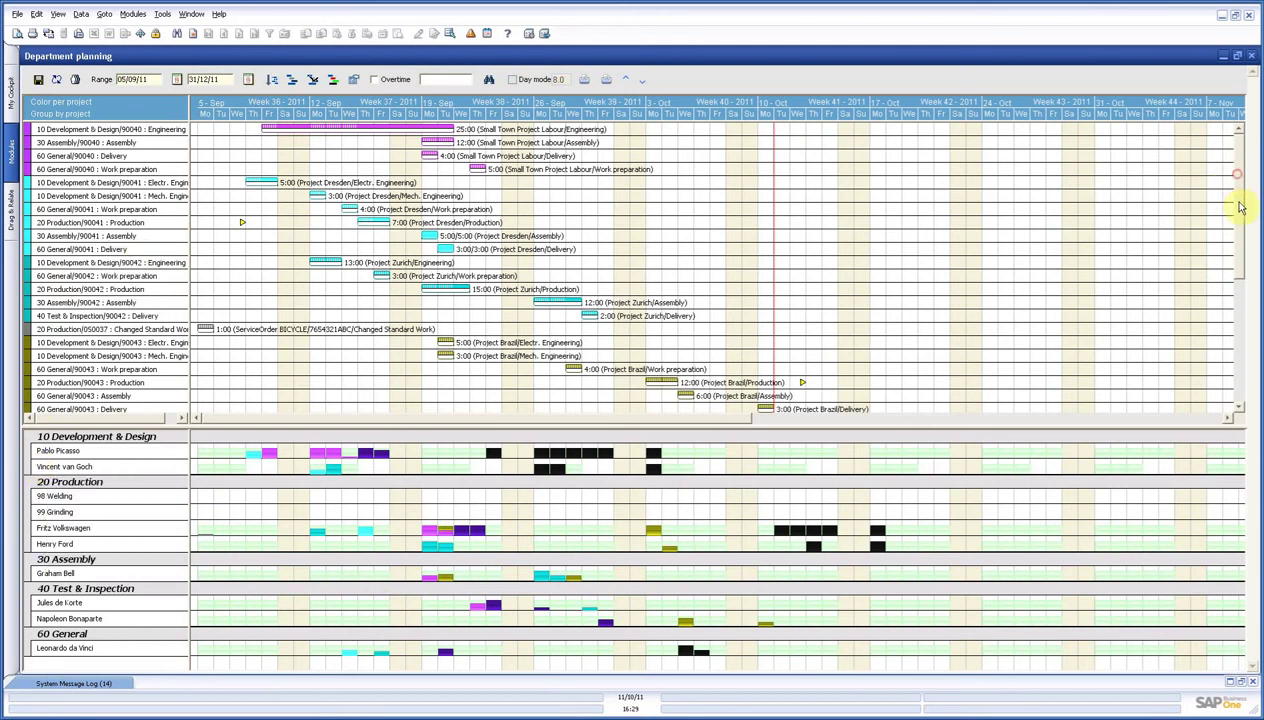
Examine the Project Panama, Rotterdam and London activities in the department planning together with the employees' allocations per department
drag(1240, 207, 987, 417)
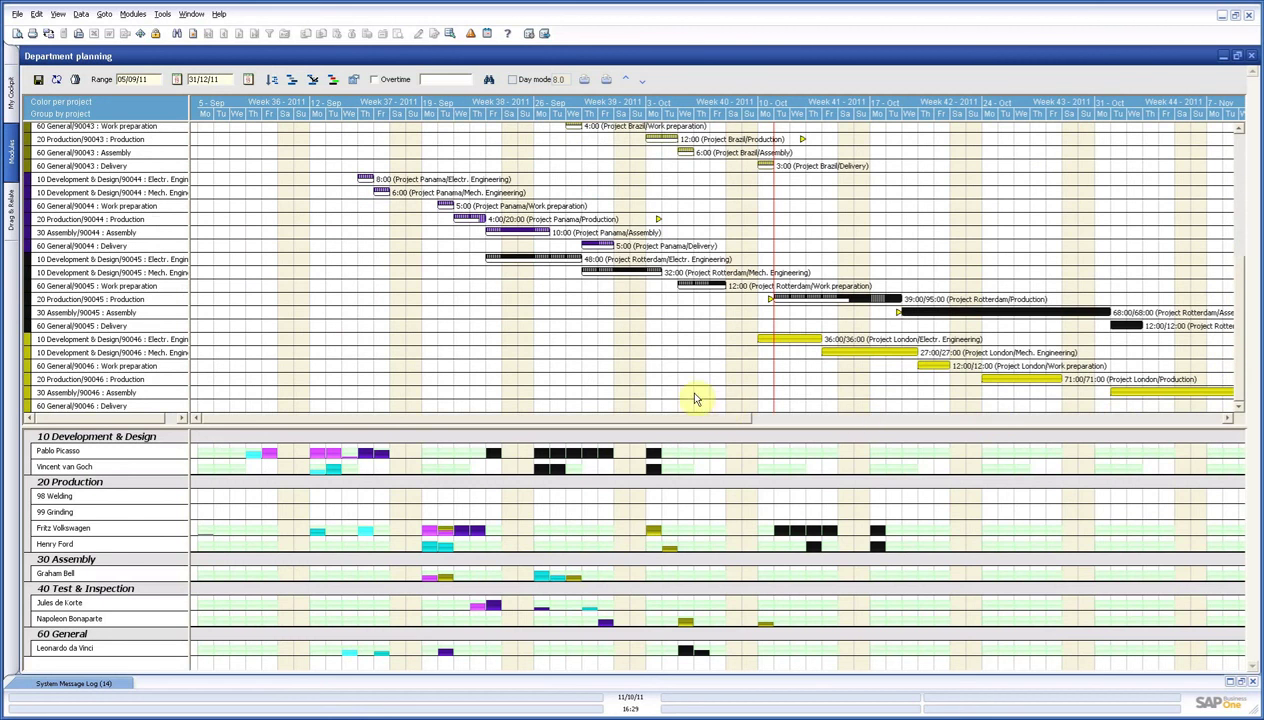
mouse_move(374, 191)
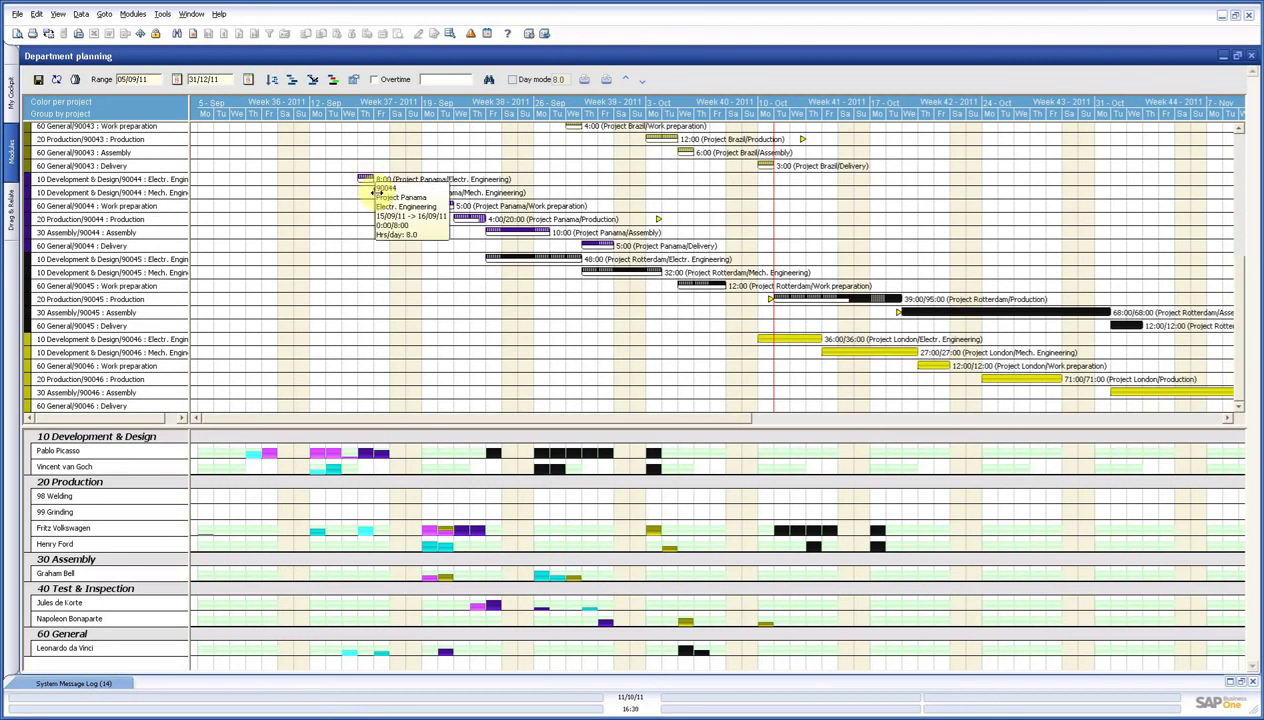
mouse_move(452, 212)
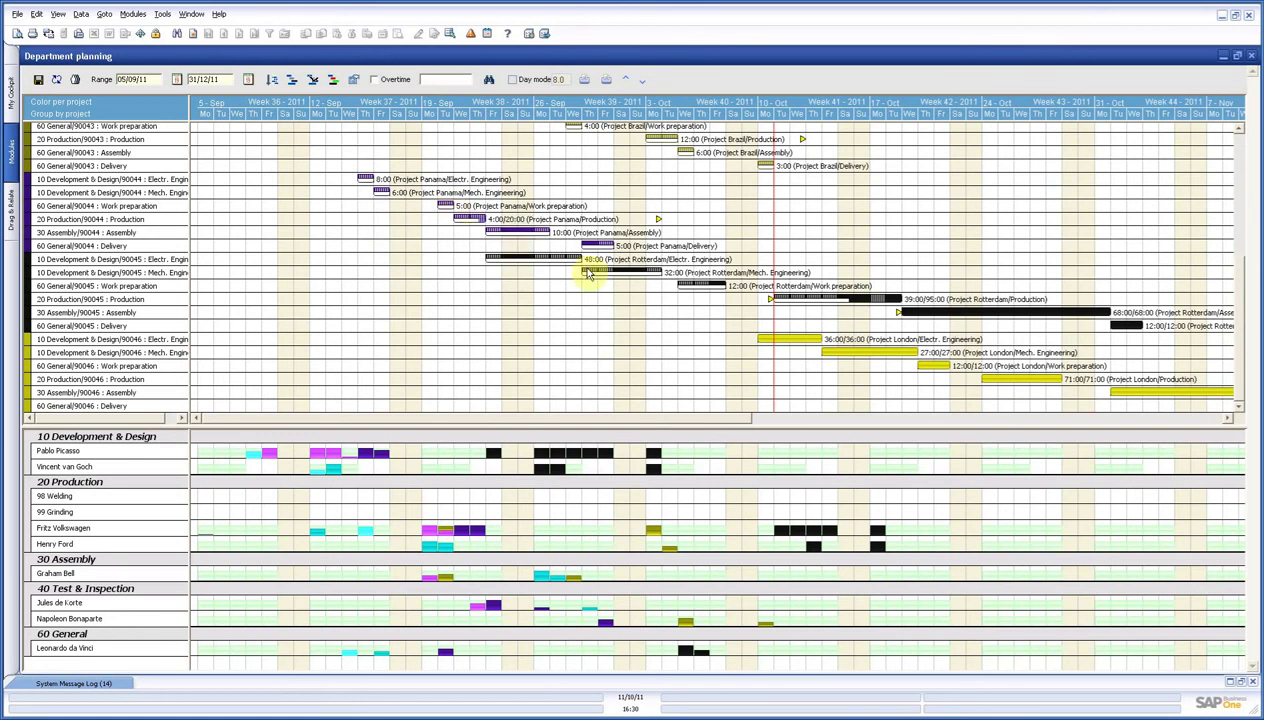
mouse_move(600, 272)
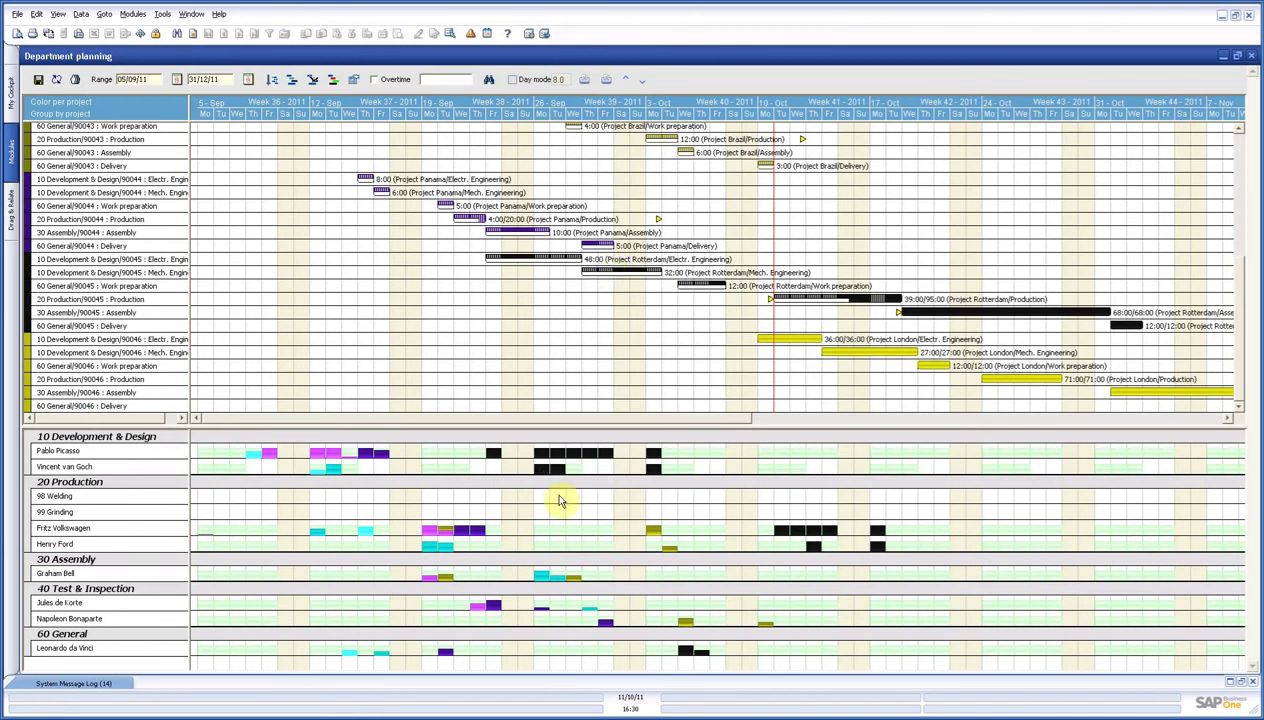
mouse_move(671, 551)
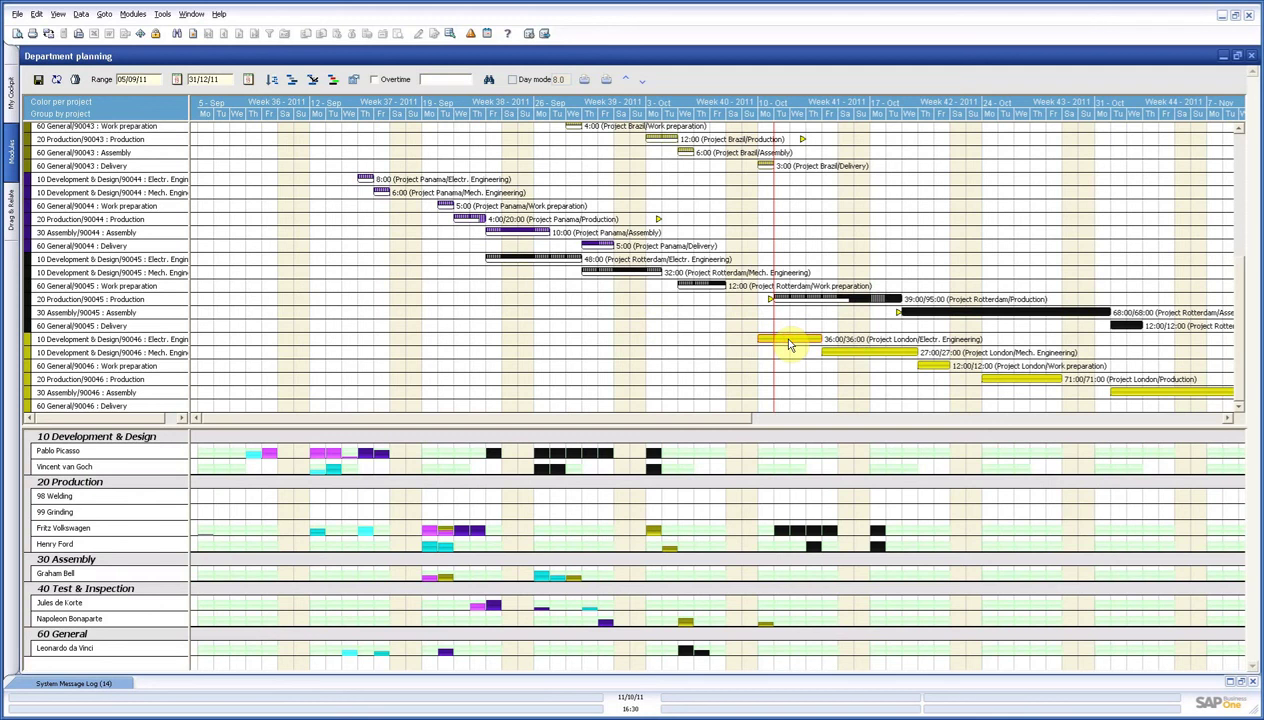
Allocate Project London's Electr. Engineering to the first Development & Design employee from Monday of week 41 and the remaining 4 hours to the second on Wednesday
drag(788, 345, 764, 455)
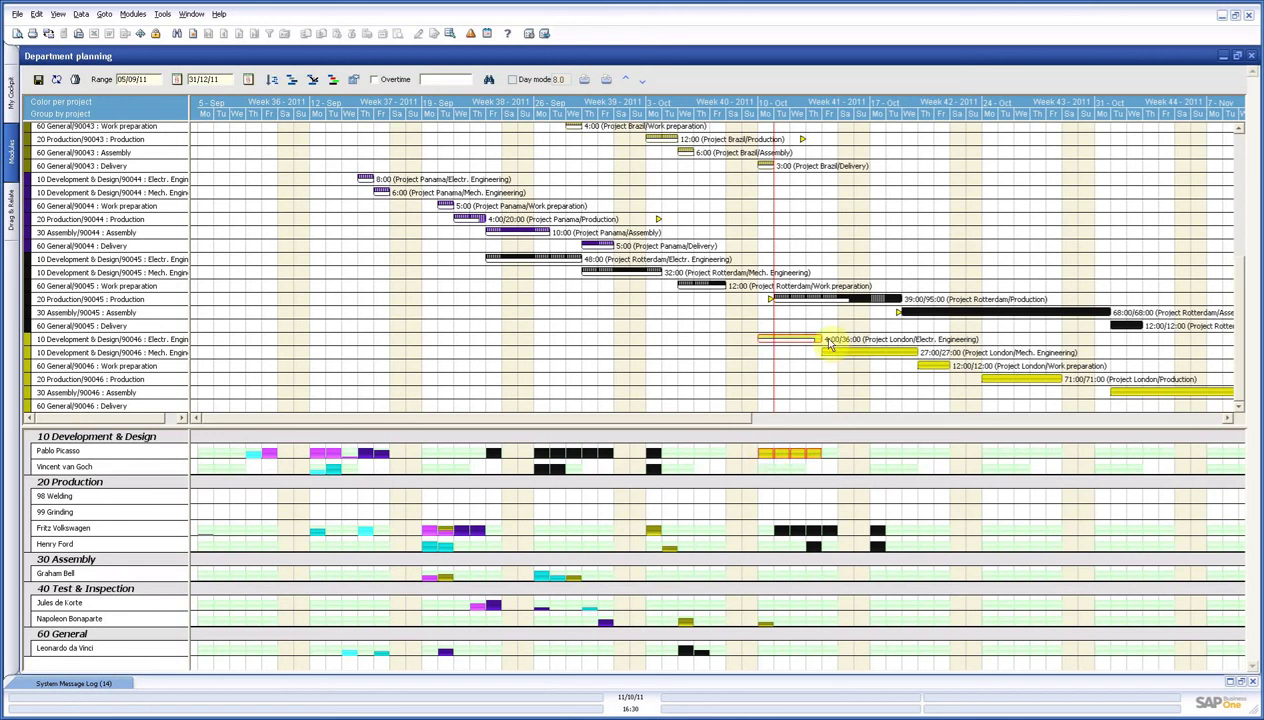
mouse_move(839, 345)
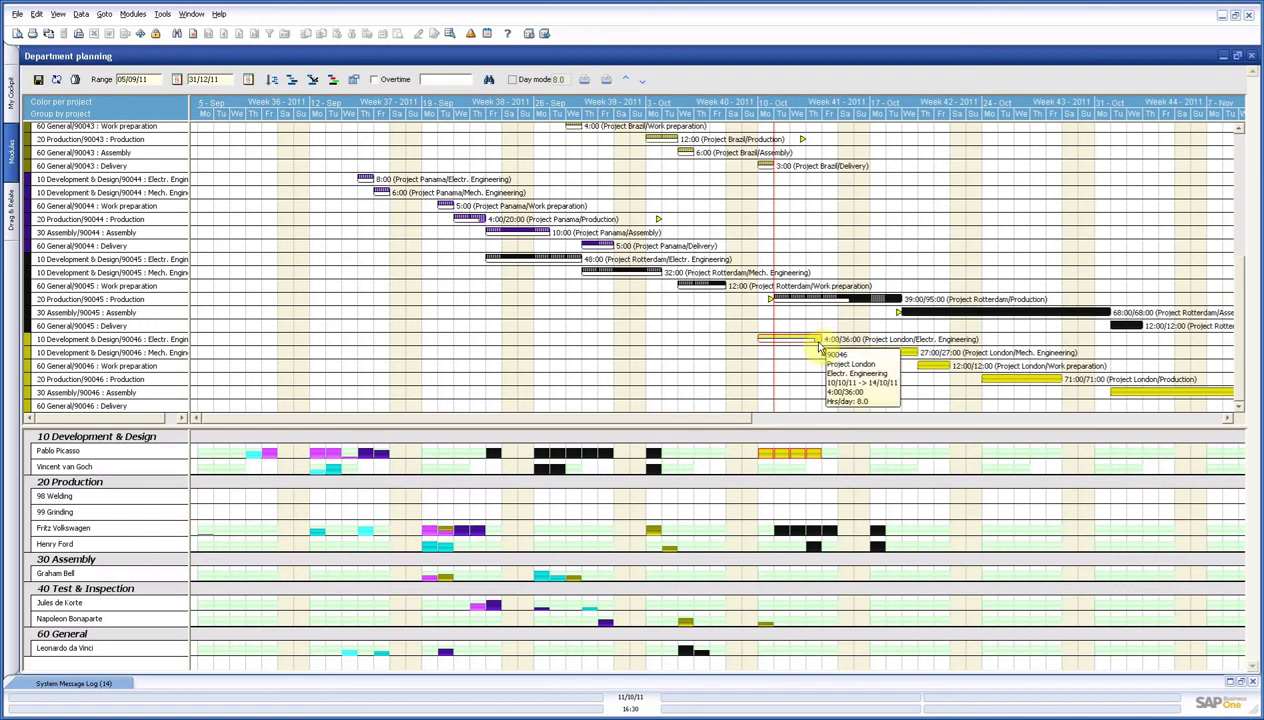
drag(818, 343, 799, 477)
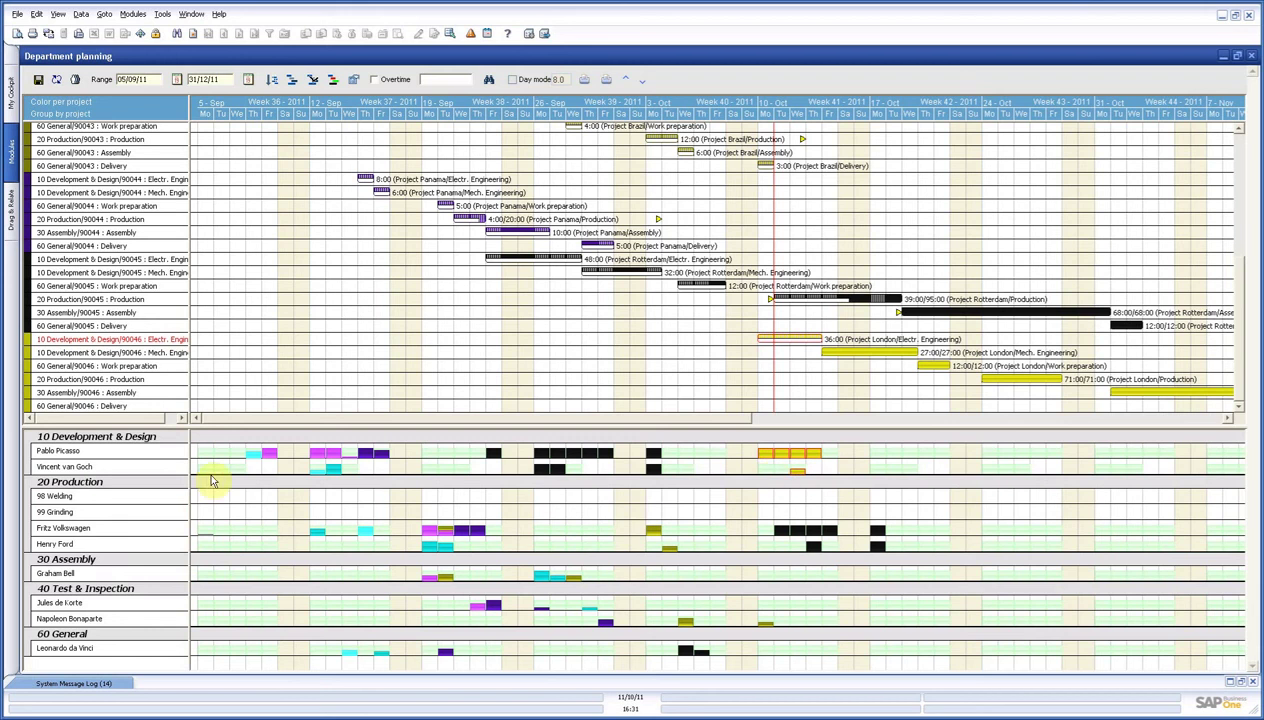
mouse_move(84, 468)
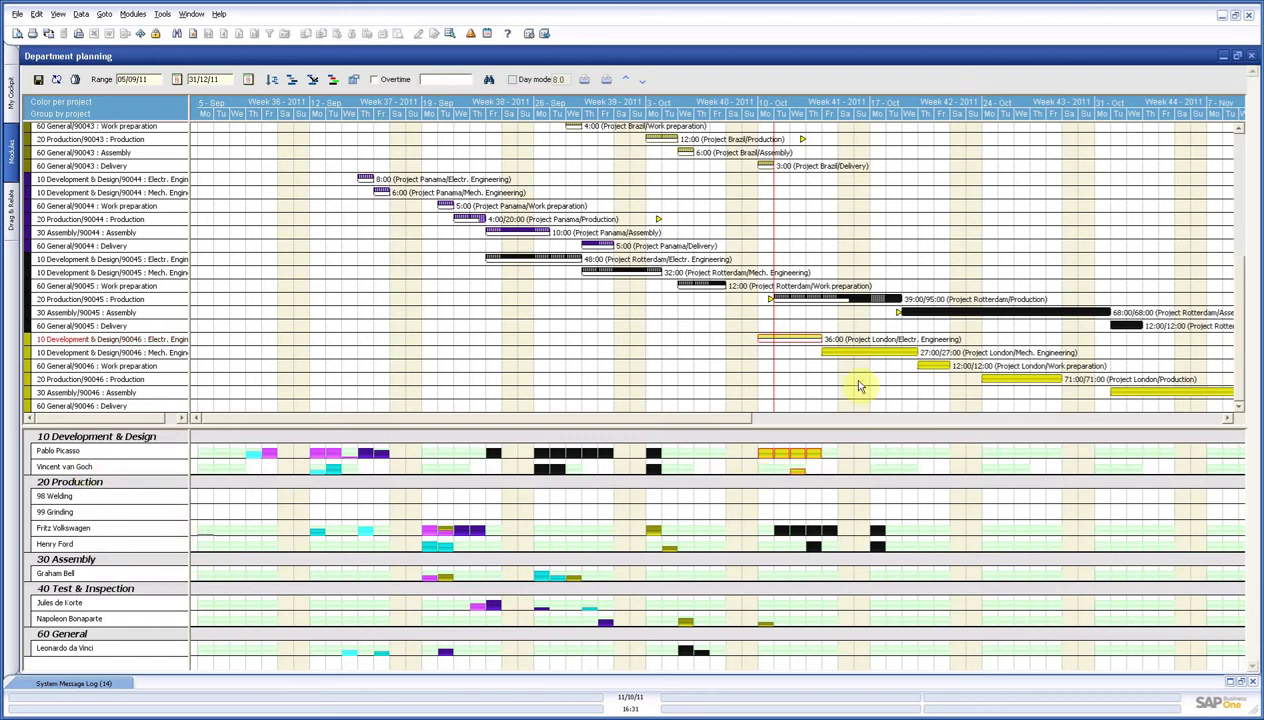
Enlarge the employee rows in the department planning to view each Development & Design employee's allocations by hour of the day
mouse_move(803, 483)
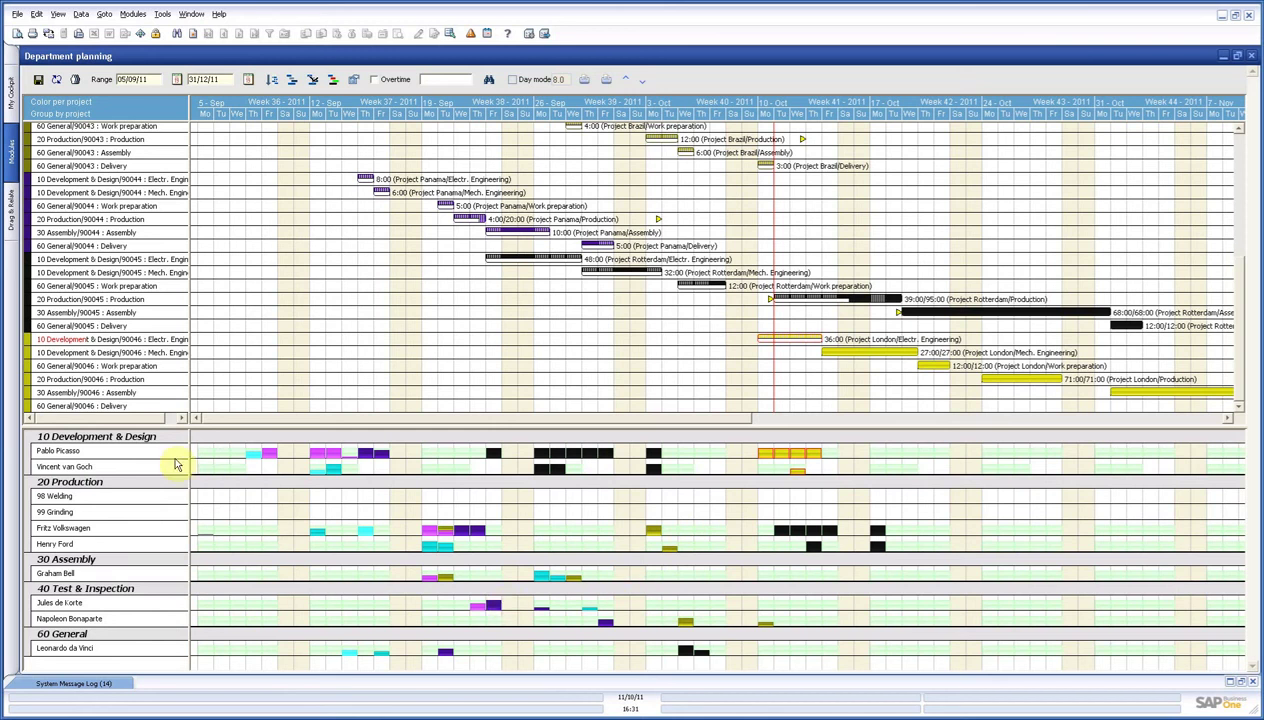
drag(170, 458, 169, 609)
mouse_move(168, 440)
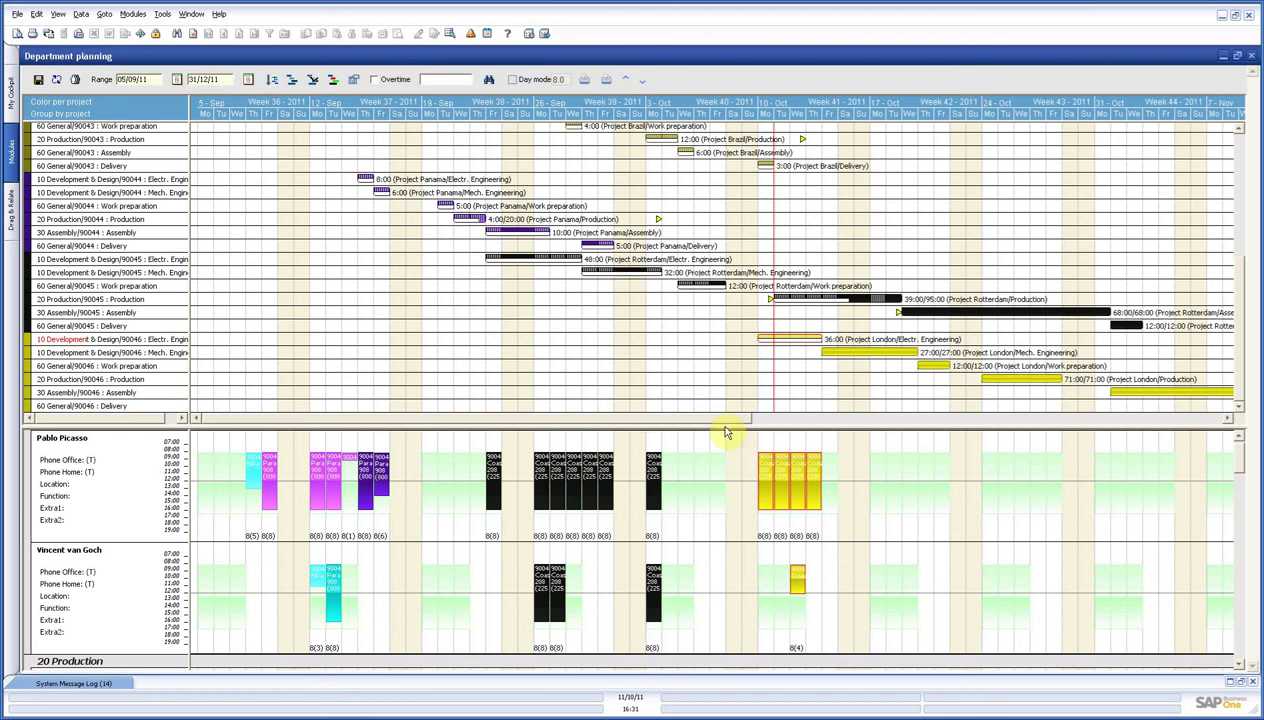
Save the department planning, acknowledge the message and close the planning window
click(38, 80)
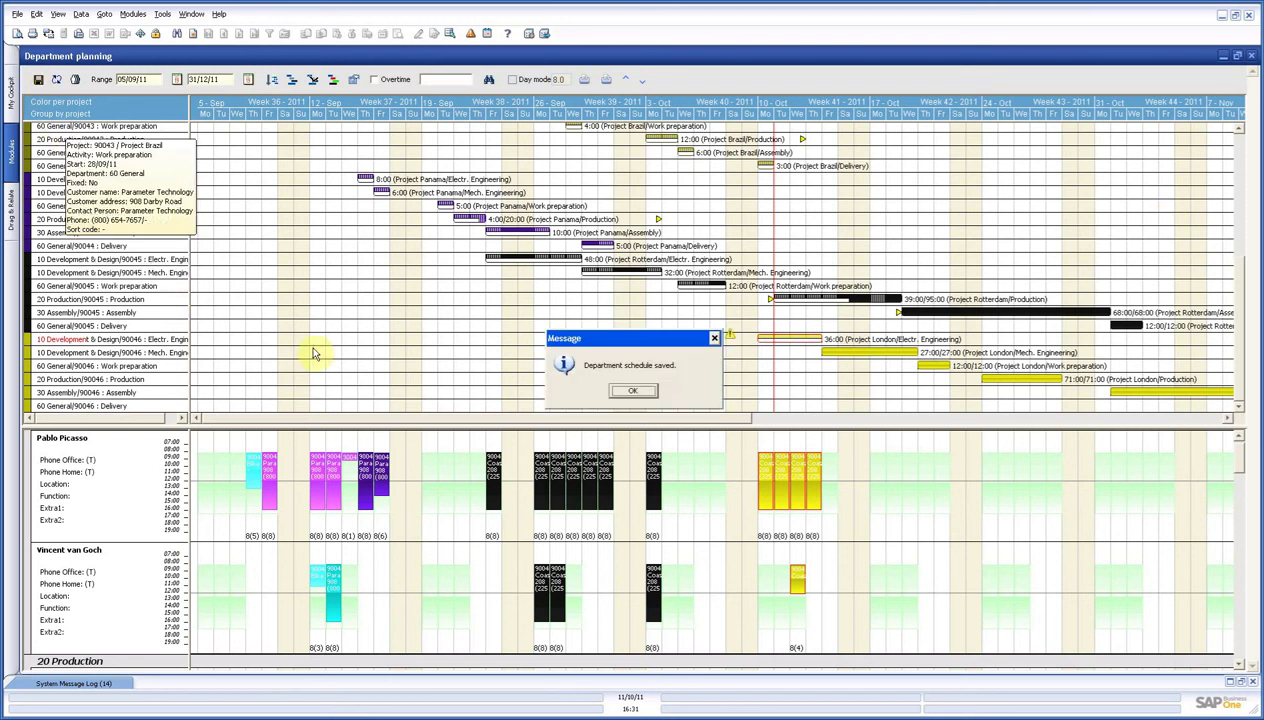
click(633, 390)
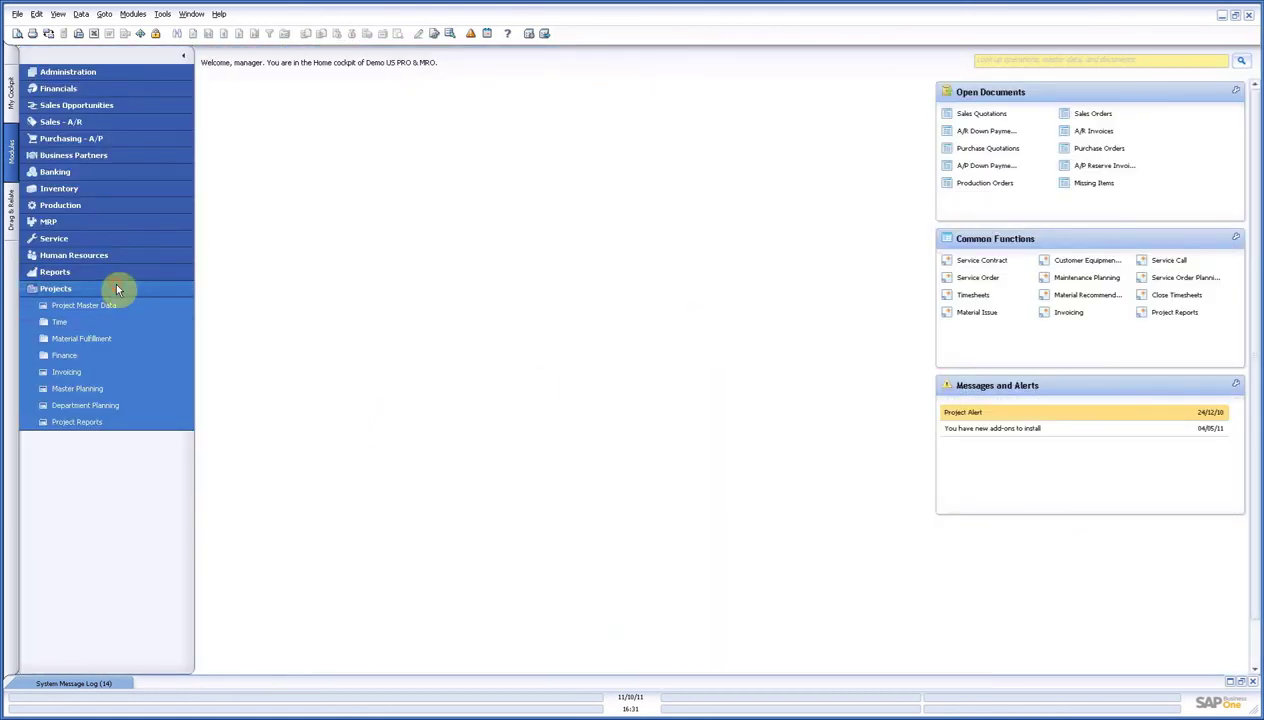
Collapse the Projects module and minimize the remote desktop session
click(117, 289)
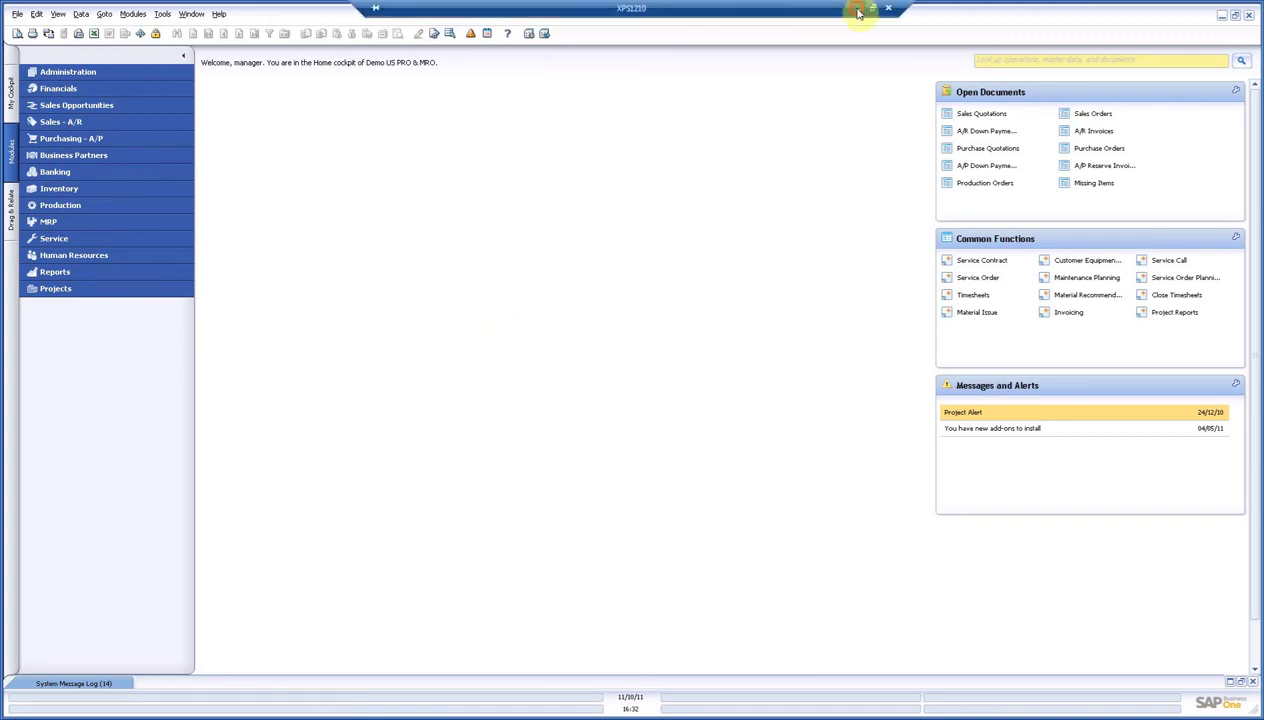
click(857, 10)
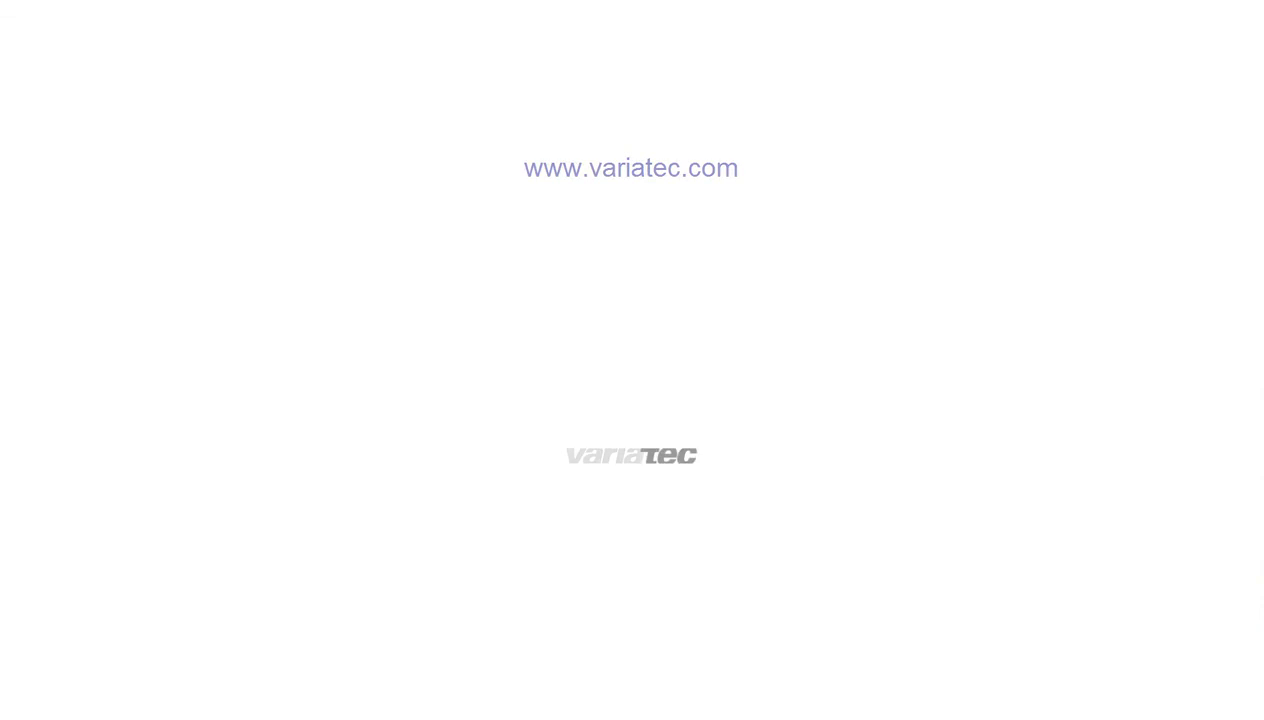